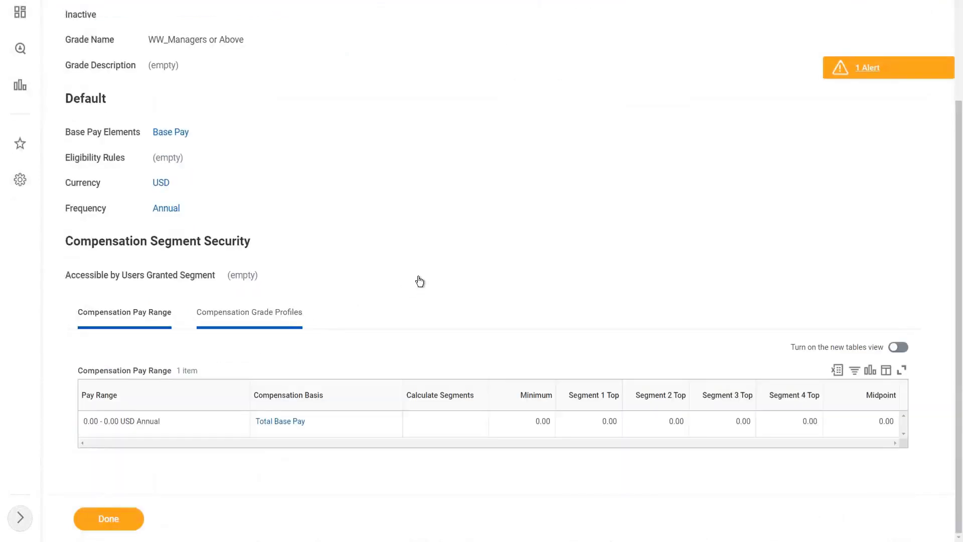
scroll(419, 277, down, 5)
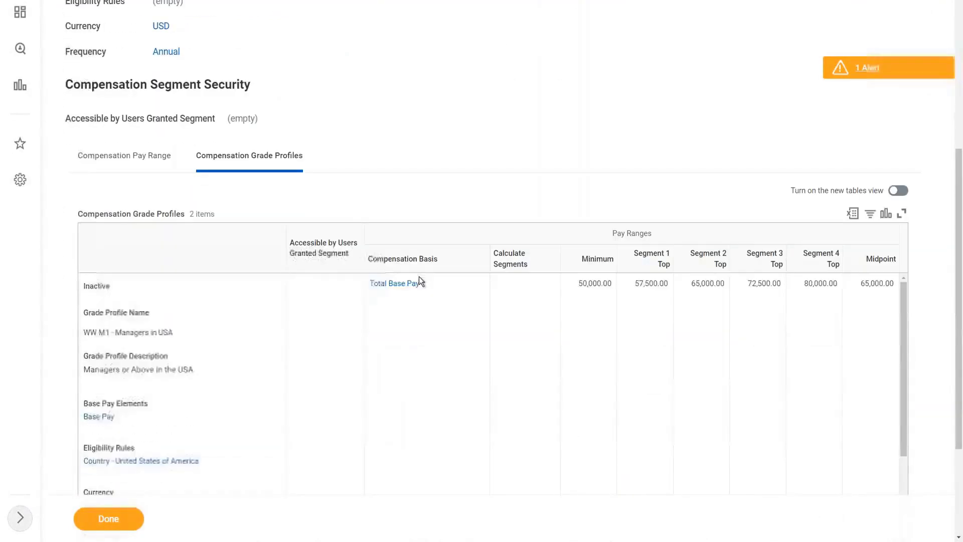
scroll(482, 377, down, 3)
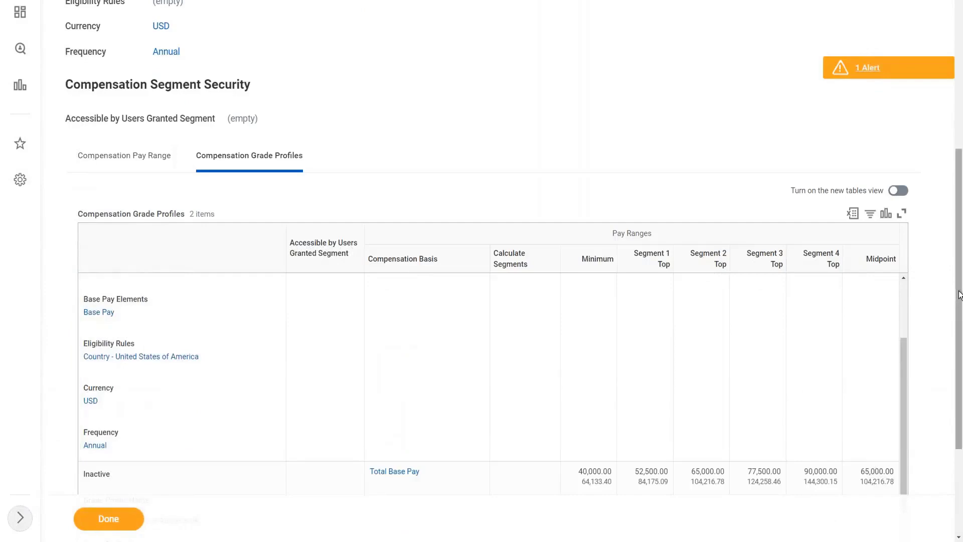
drag(957, 297, 958, 370)
scroll(391, 260, down, 3)
scroll(392, 260, up, 3)
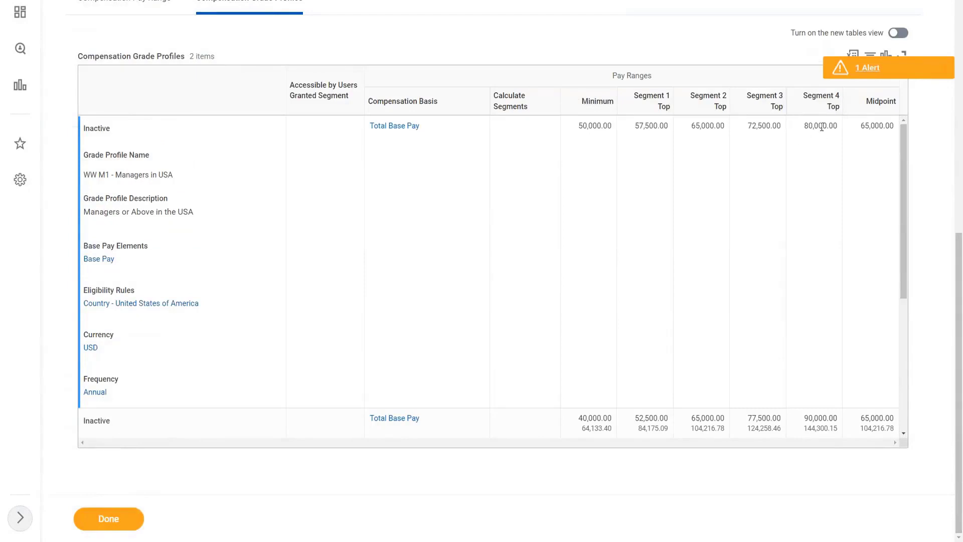
scroll(194, 342, down, 3)
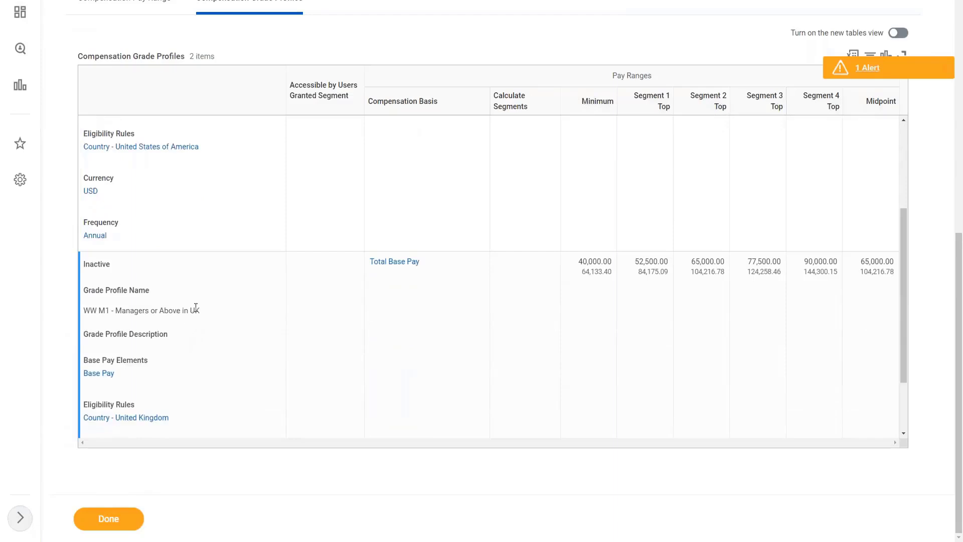
scroll(194, 310, down, 1)
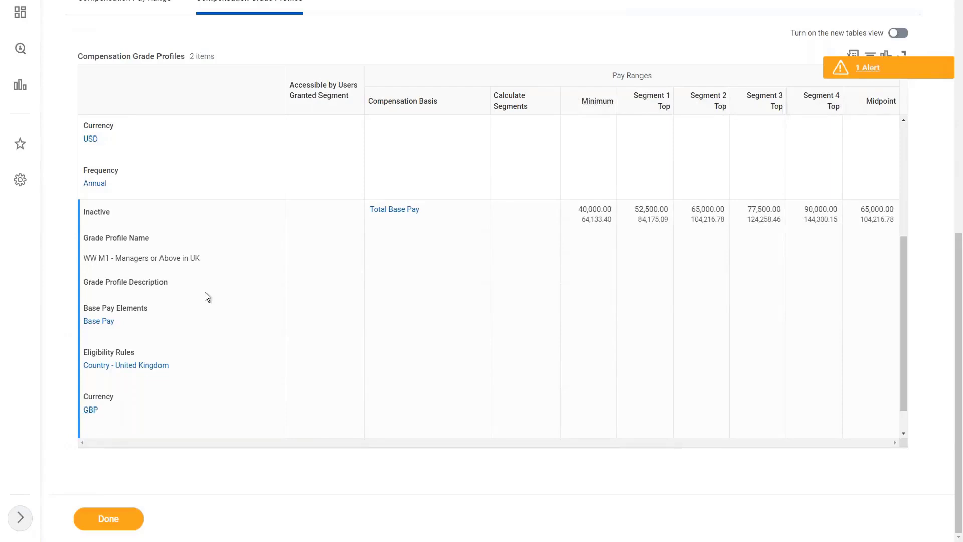
scroll(203, 296, up, 3)
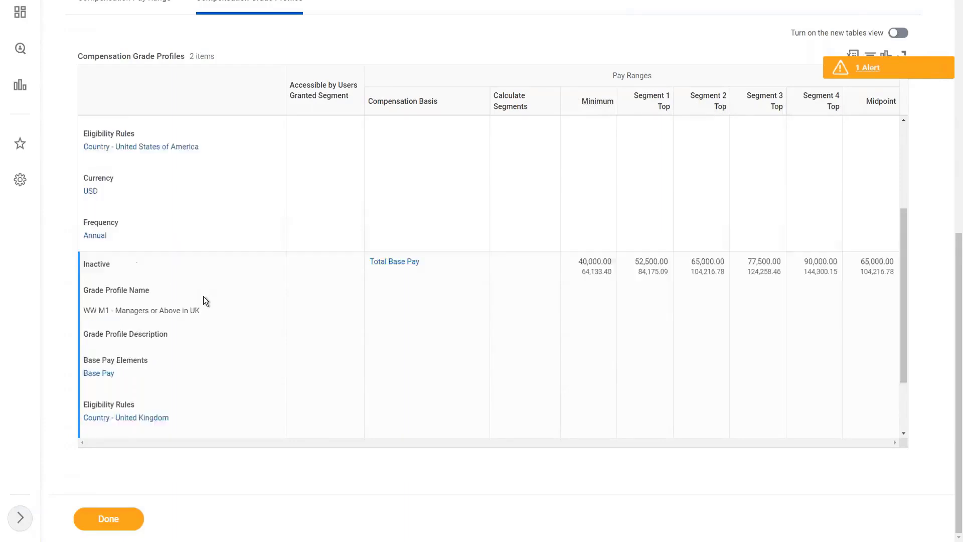
scroll(203, 296, up, 1)
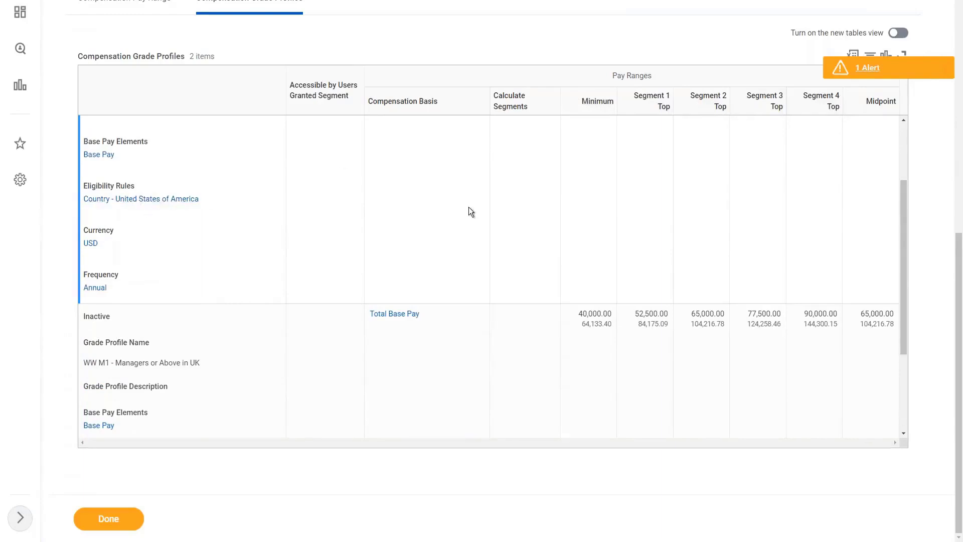
scroll(468, 208, up, 3)
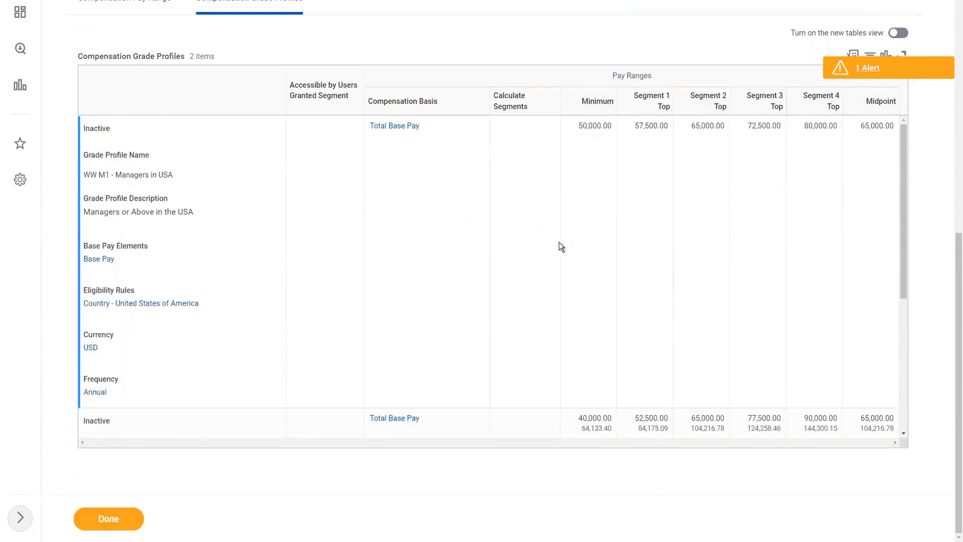
scroll(559, 242, down, 3)
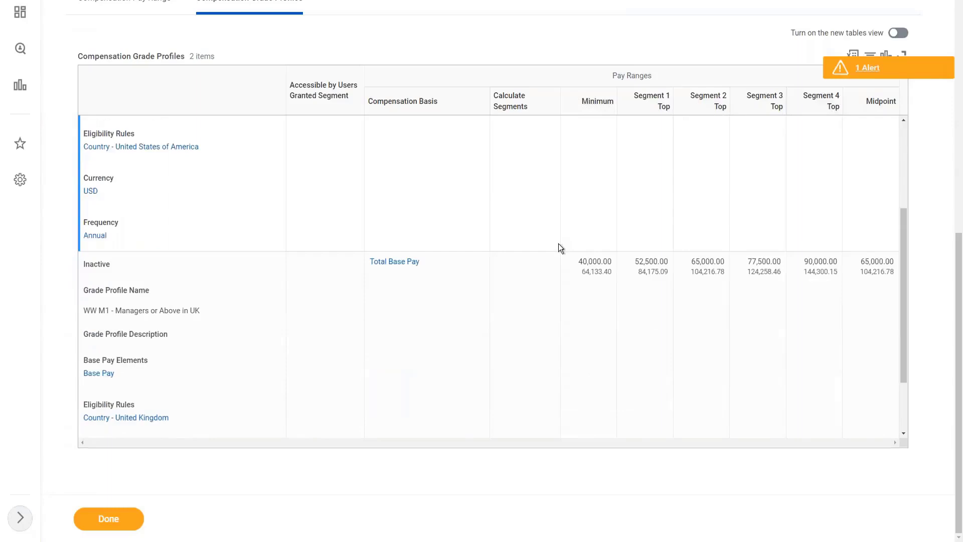
scroll(558, 243, down, 1)
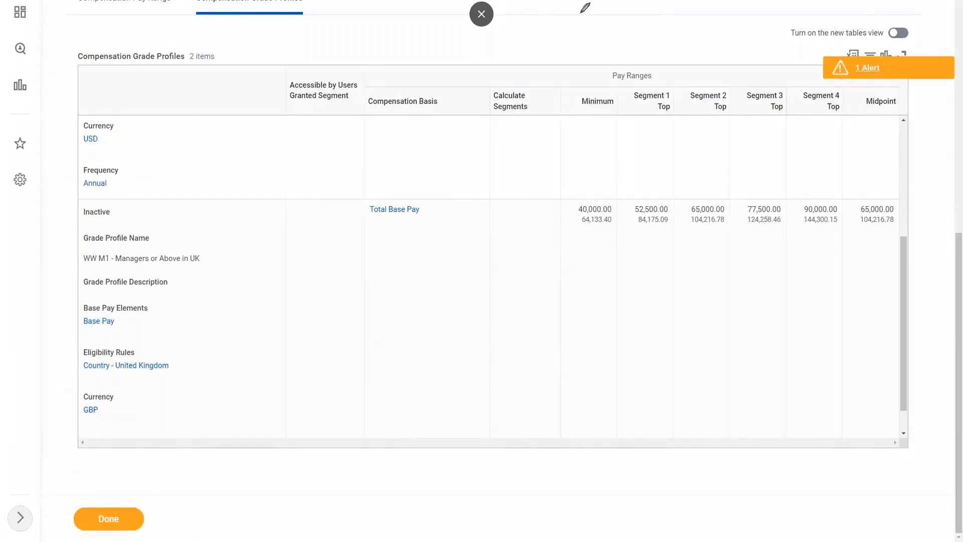
mouse_move(602, 237)
mouse_down()
mouse_move(636, 194)
mouse_move(608, 231)
mouse_up()
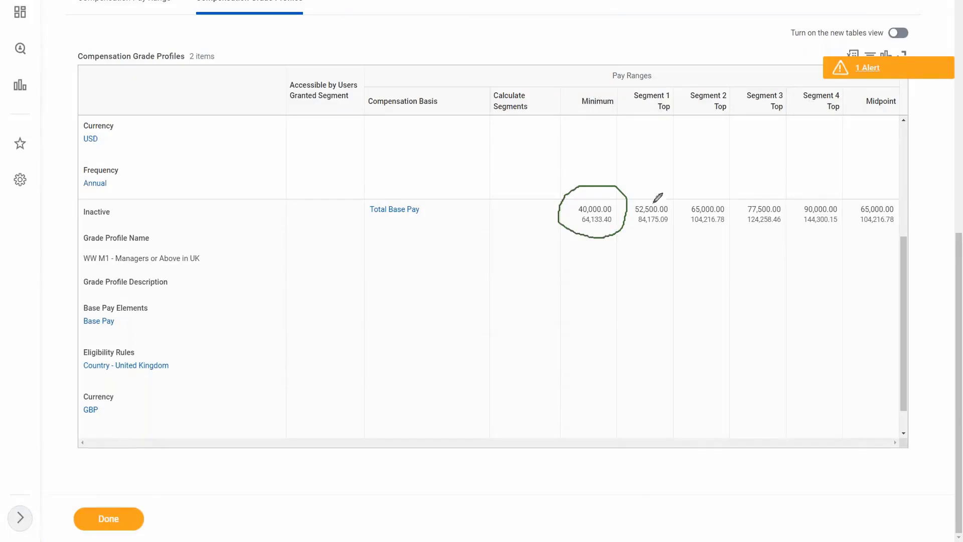
mouse_move(794, 209)
mouse_down()
mouse_move(791, 194)
mouse_move(741, 195)
mouse_move(752, 233)
mouse_move(797, 214)
mouse_up()
mouse_move(916, 198)
mouse_down()
mouse_move(843, 203)
mouse_move(896, 240)
mouse_move(915, 199)
mouse_up()
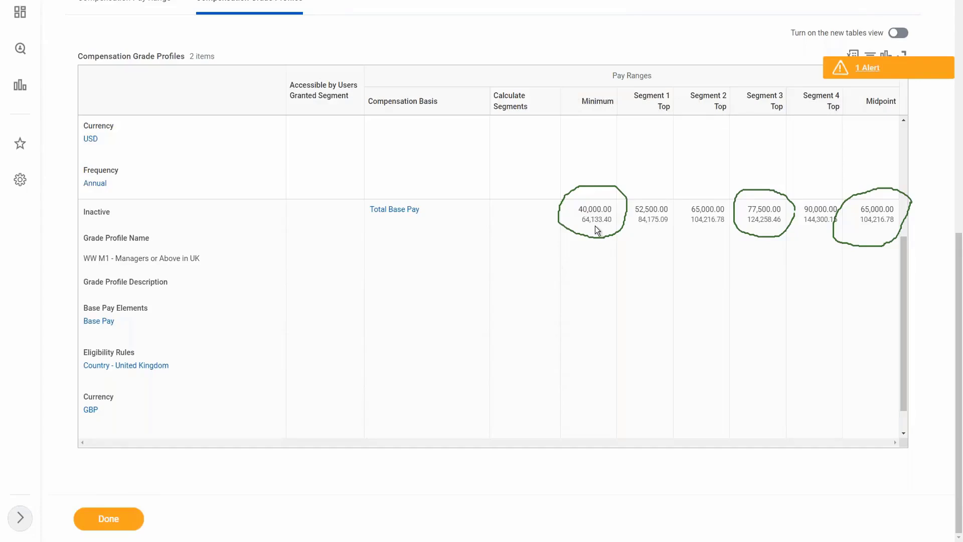
click(584, 214)
drag(579, 209, 607, 210)
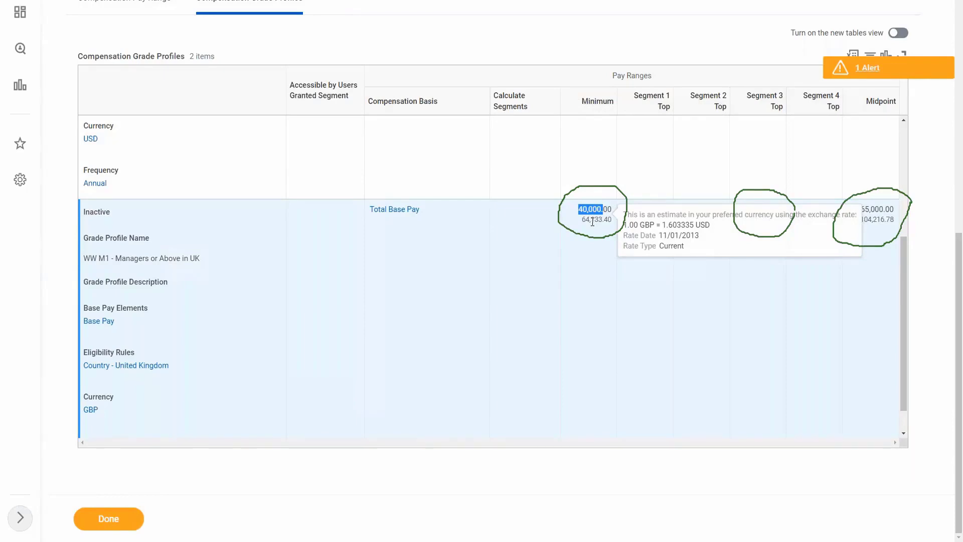
mouse_move(596, 219)
click(593, 221)
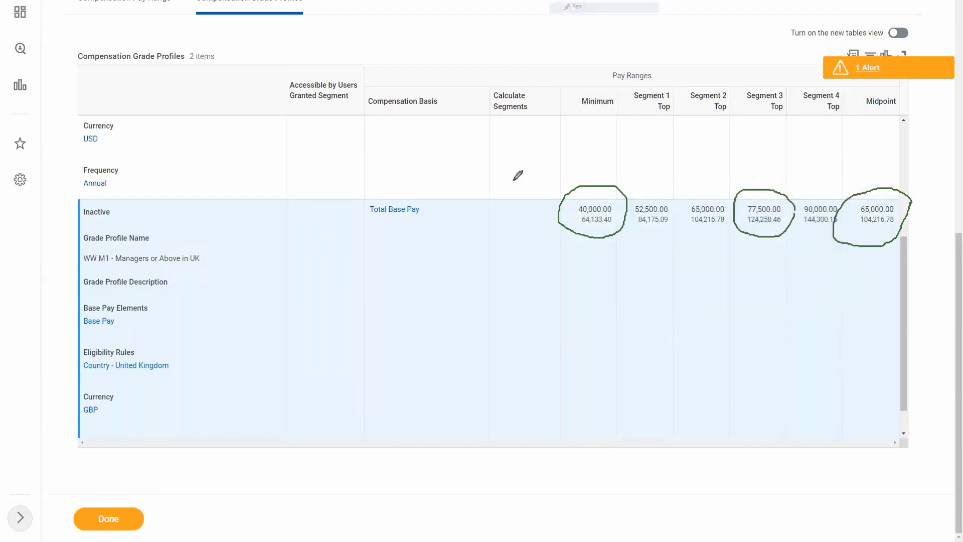
click(584, 11)
mouse_move(558, 215)
mouse_down()
mouse_move(114, 391)
mouse_move(101, 409)
mouse_move(123, 398)
mouse_up()
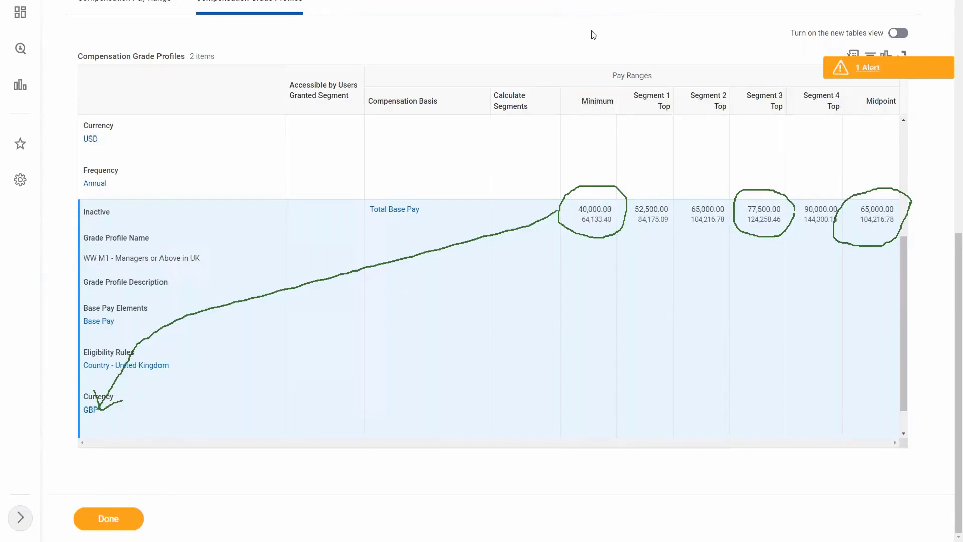
key(e)
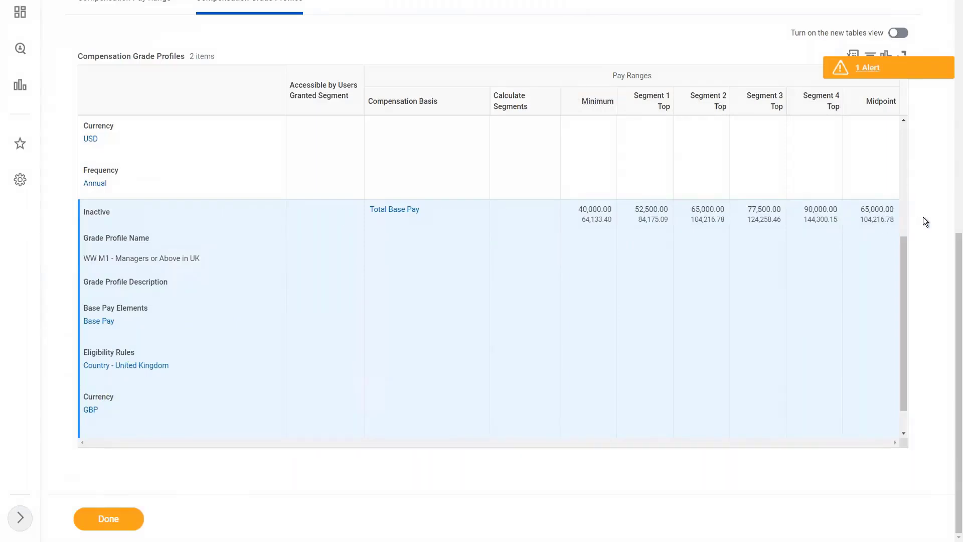
scroll(923, 217, up, 5)
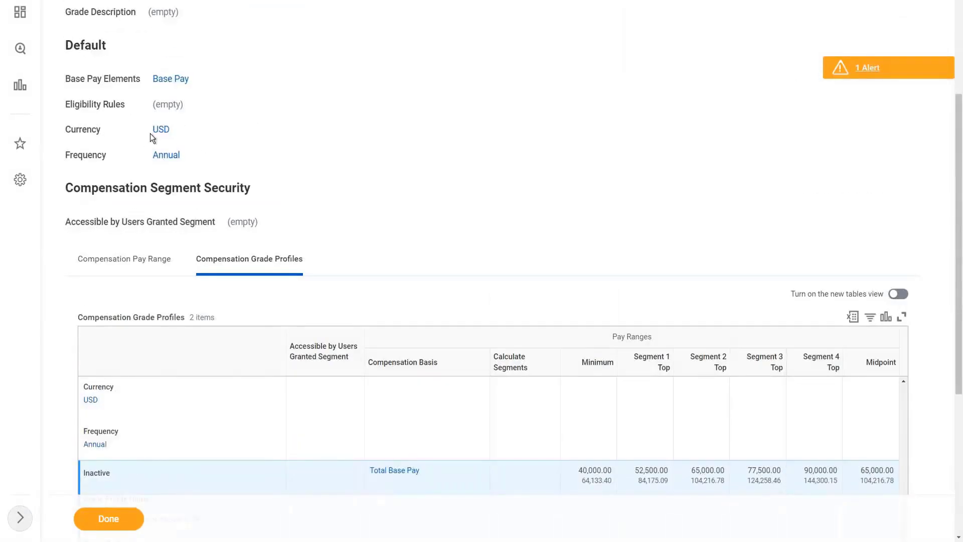
scroll(536, 136, down, 3)
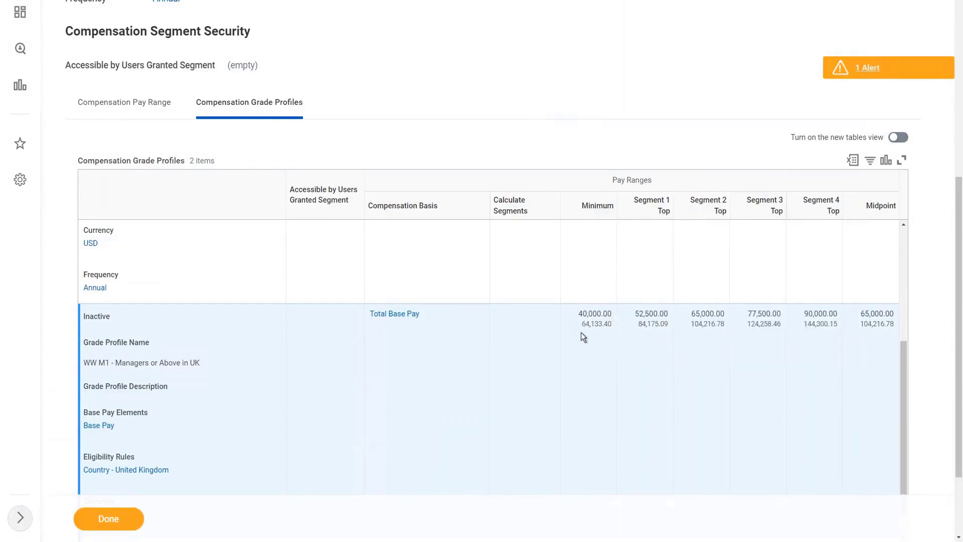
scroll(546, 359, up, 3)
scroll(546, 359, up, 5)
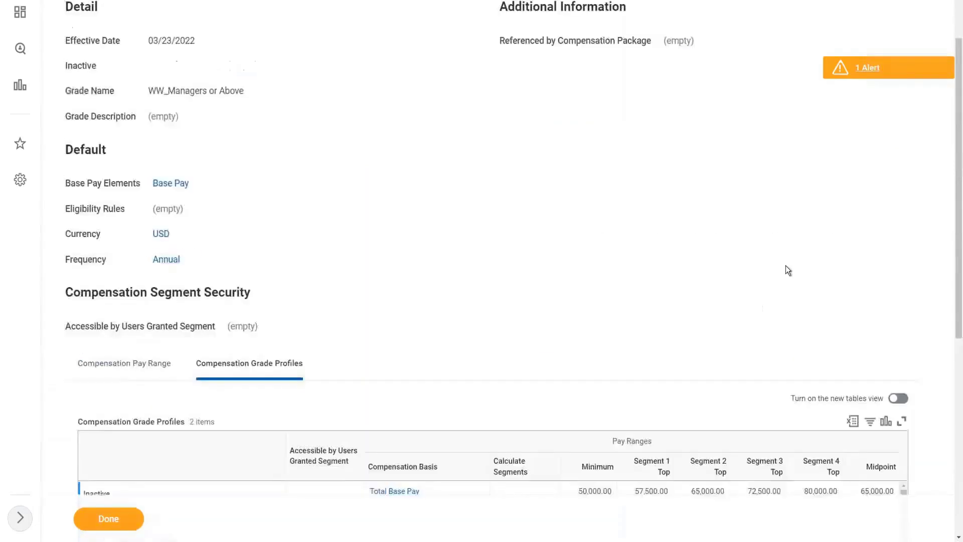
scroll(786, 265, up, 3)
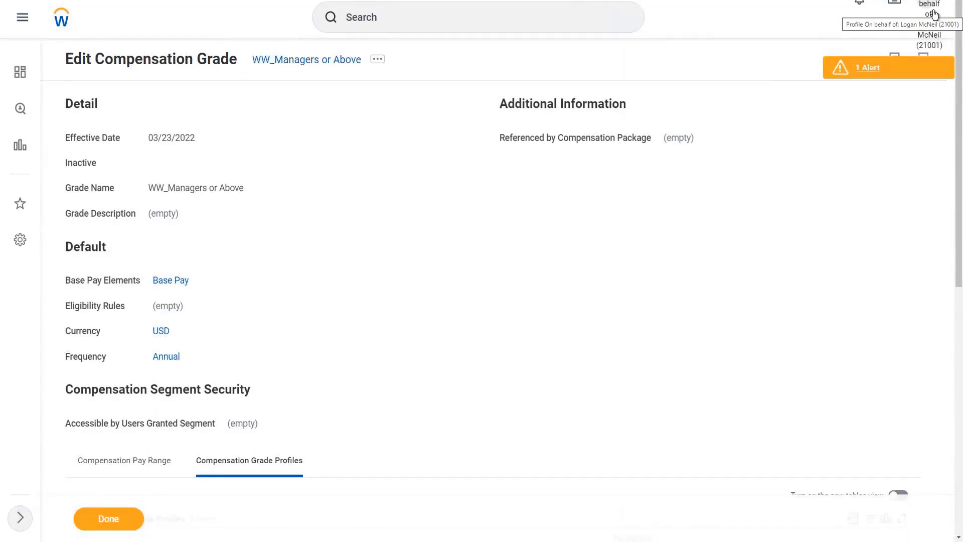
scroll(494, 158, down, 3)
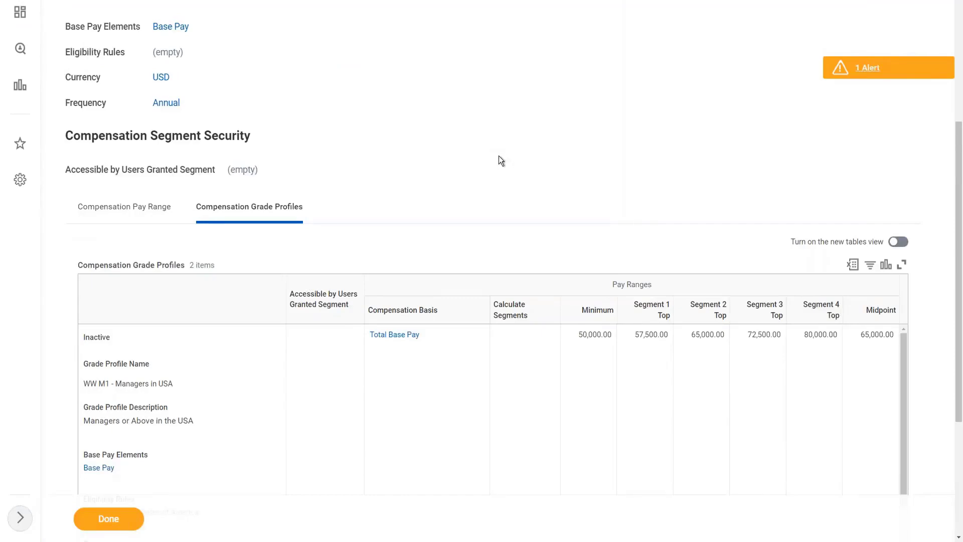
scroll(498, 155, down, 3)
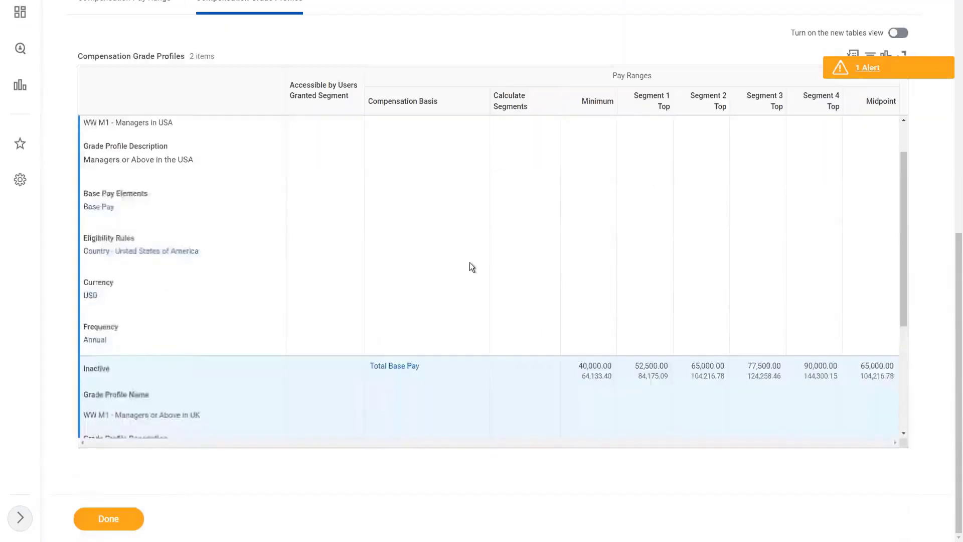
scroll(470, 263, down, 5)
scroll(473, 259, down, 3)
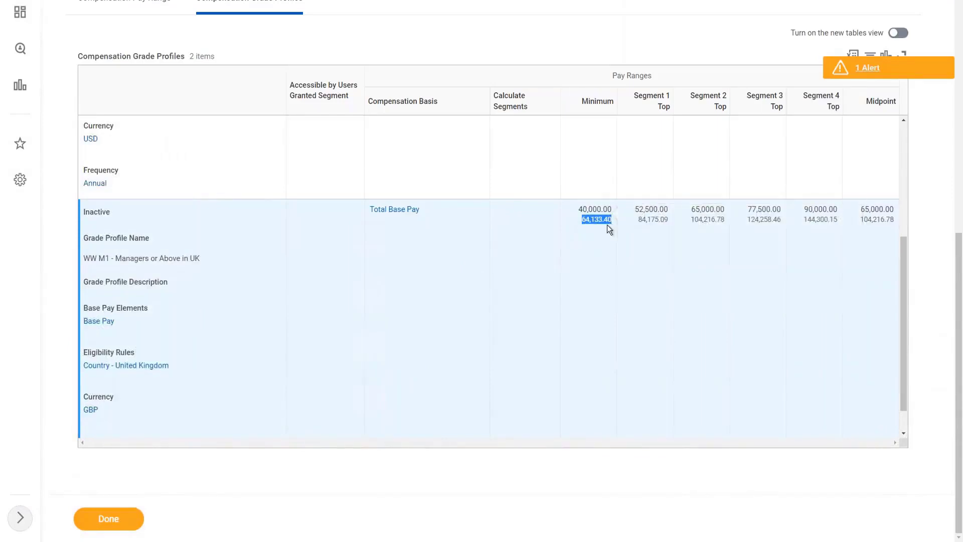
mouse_move(597, 219)
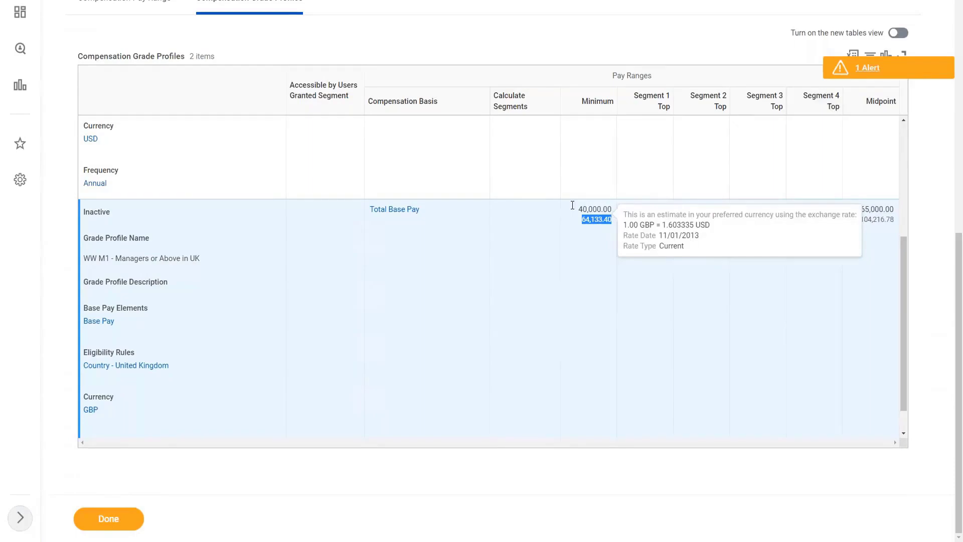
scroll(469, 208, up, 5)
scroll(468, 207, up, 5)
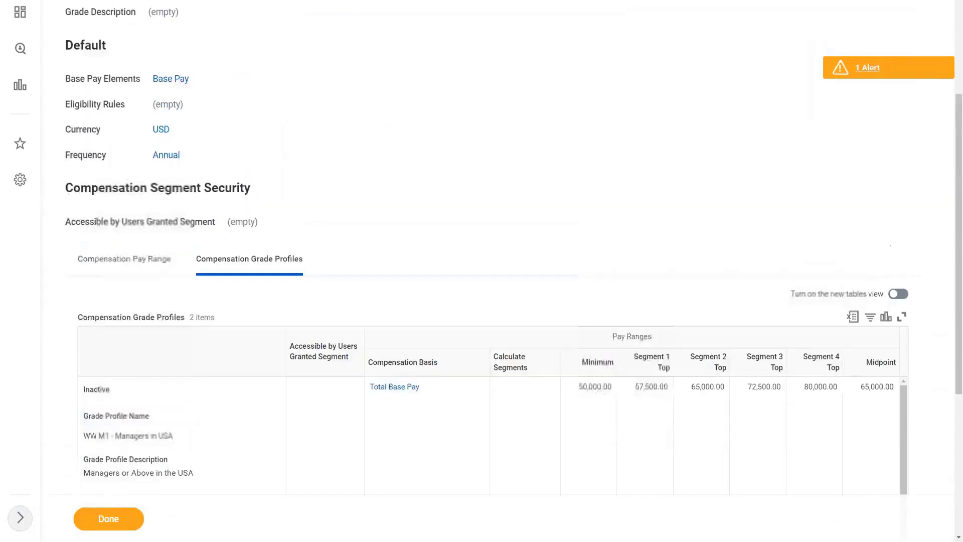
scroll(158, 187, up, 2)
scroll(154, 187, up, 1)
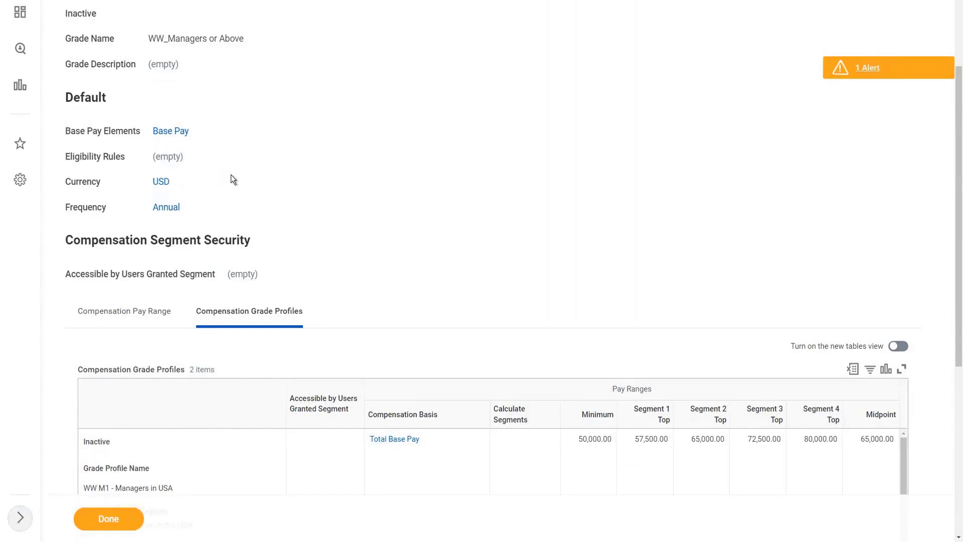
mouse_move(161, 130)
scroll(495, 210, down, 5)
scroll(496, 211, down, 5)
click(626, 336)
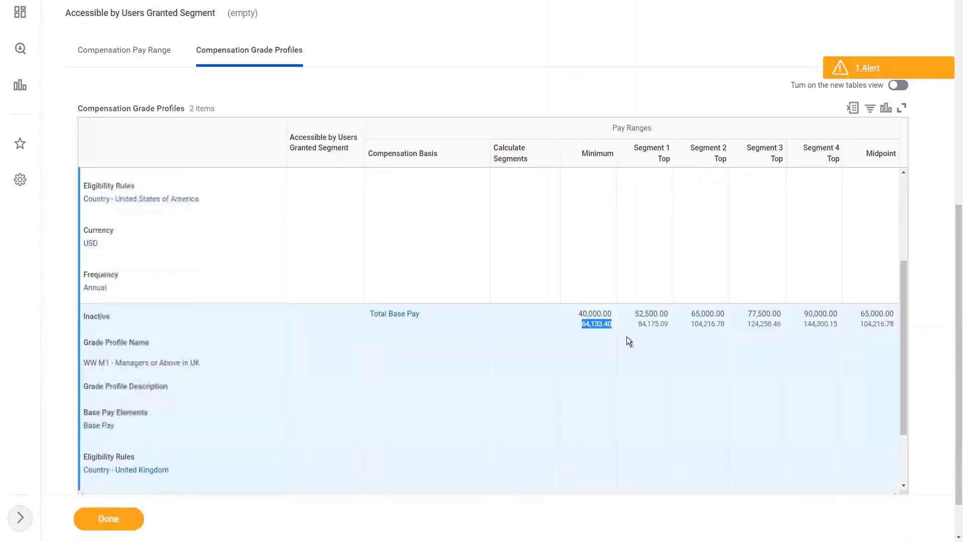
Check the UK grade profile's minimum pay, including the converted 64,133.40 value.
click(593, 327)
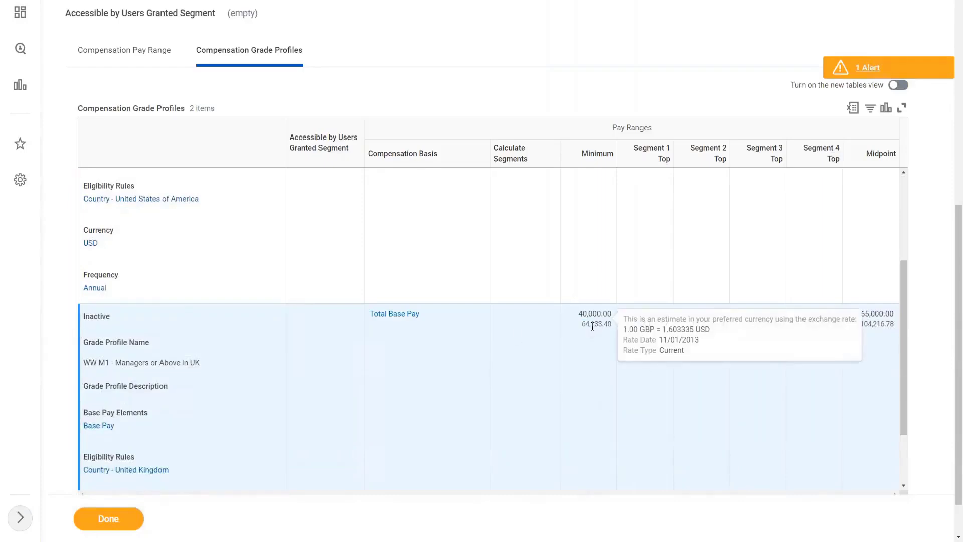
scroll(592, 327, down, 5)
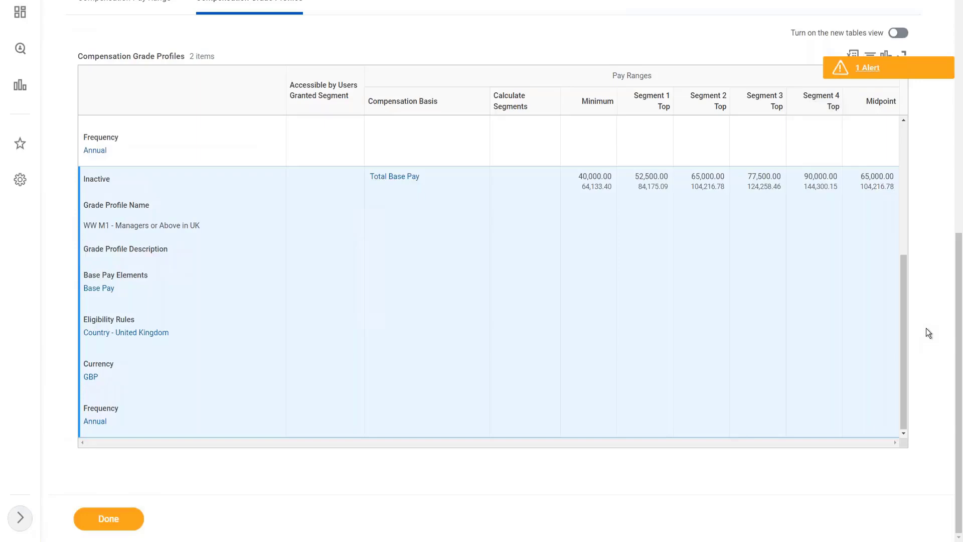
double_click(590, 177)
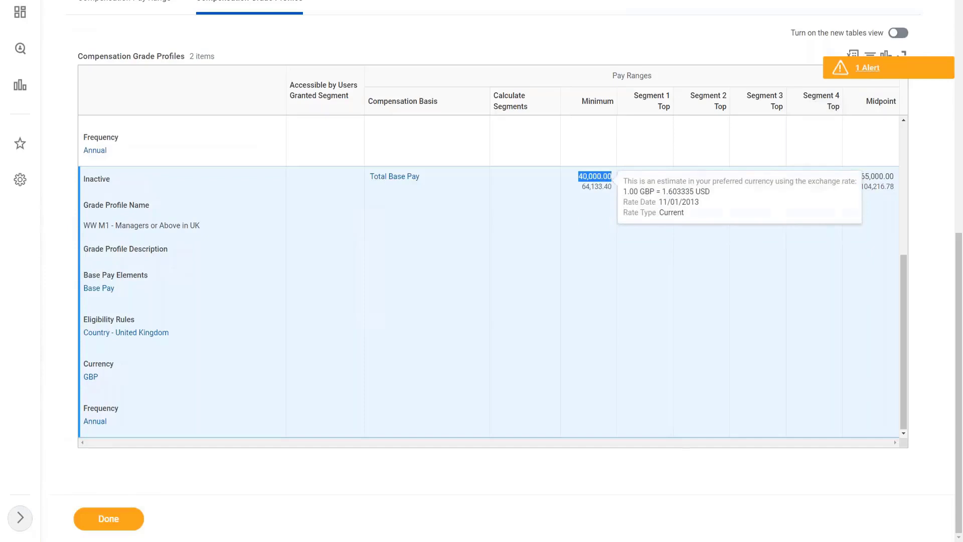
double_click(594, 186)
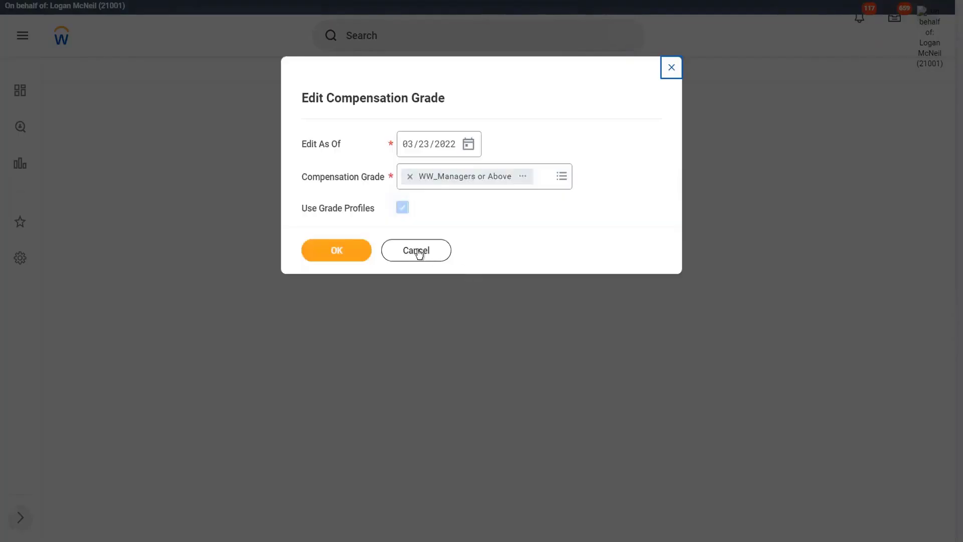
Dismiss the compensation grade edit prompt and open My Account preferences.
click(418, 251)
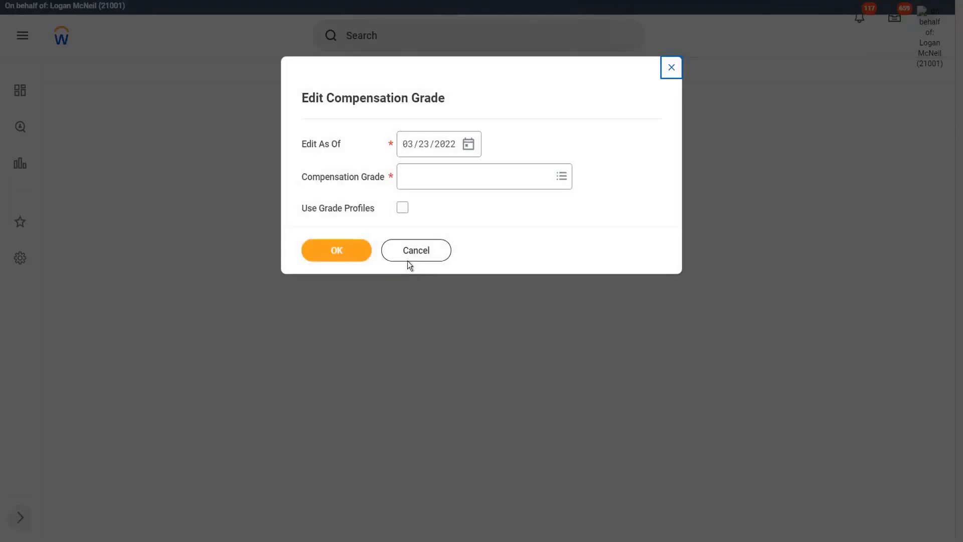
click(416, 250)
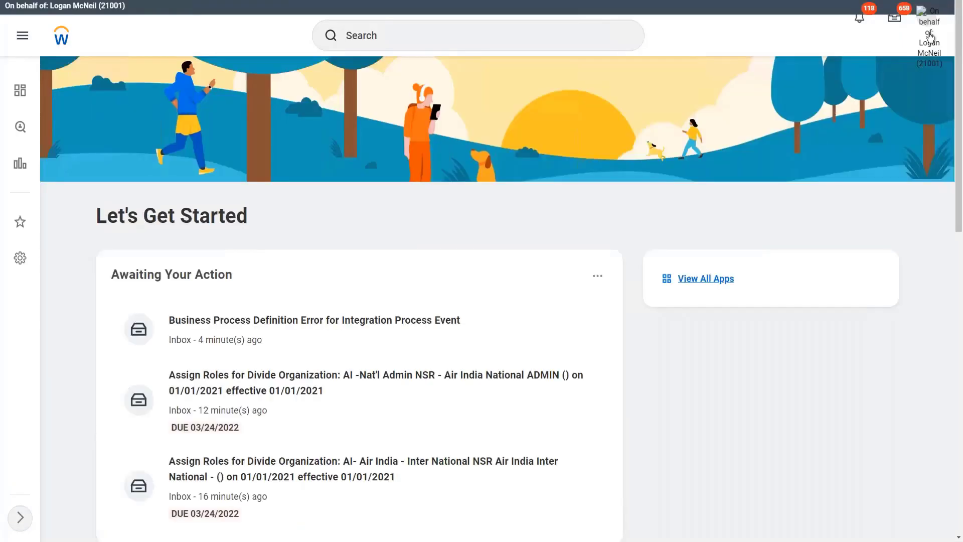
click(931, 36)
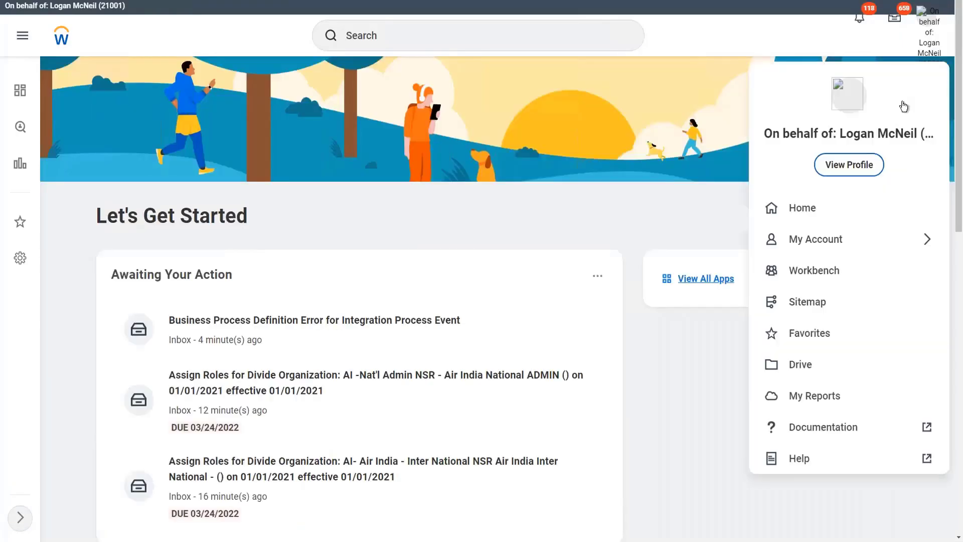
click(865, 238)
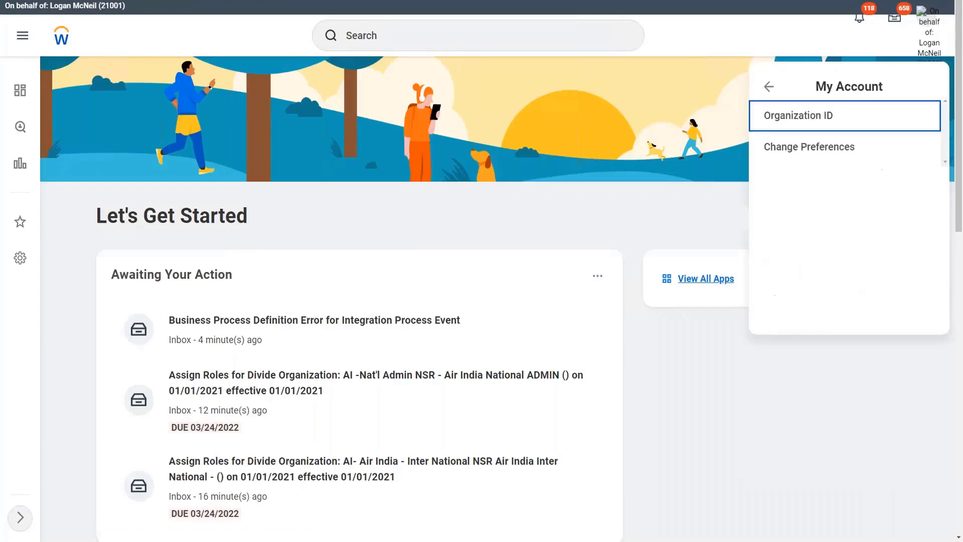
click(809, 146)
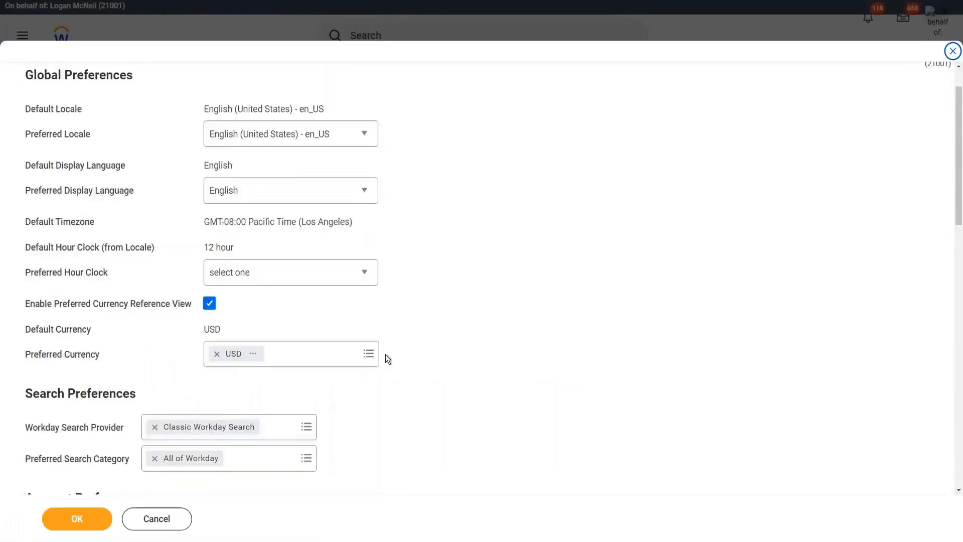
Change Preferred Currency from USD to GBP, then cancel without saving.
drag(27, 355, 84, 360)
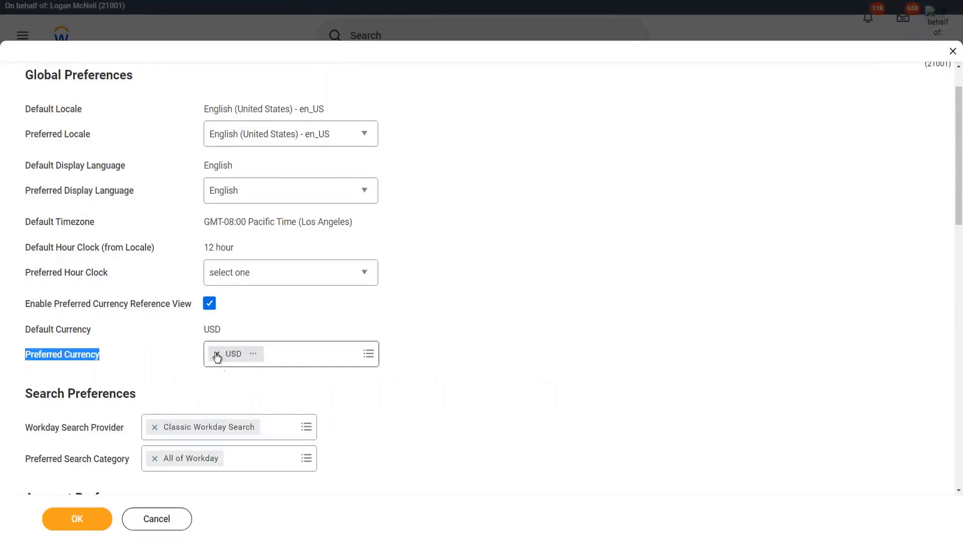
click(331, 358)
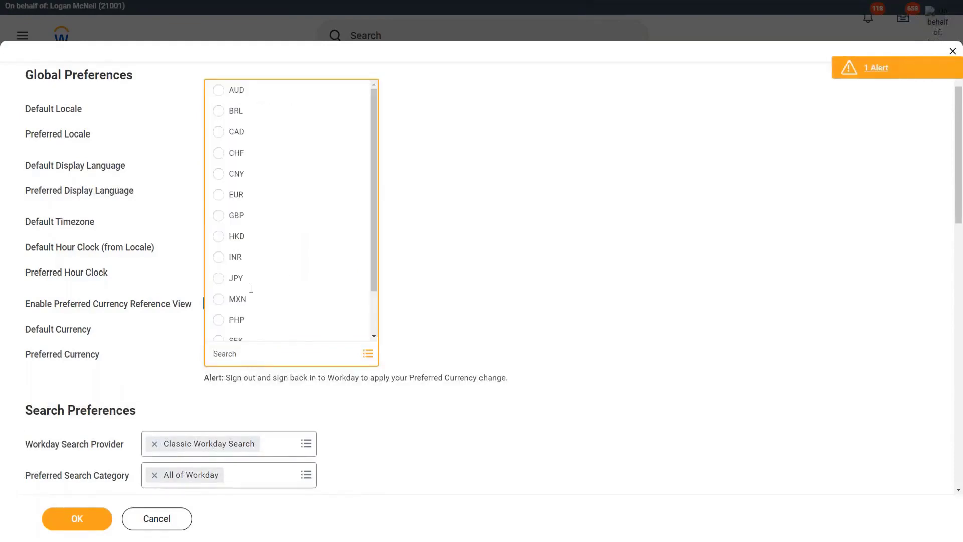
click(483, 227)
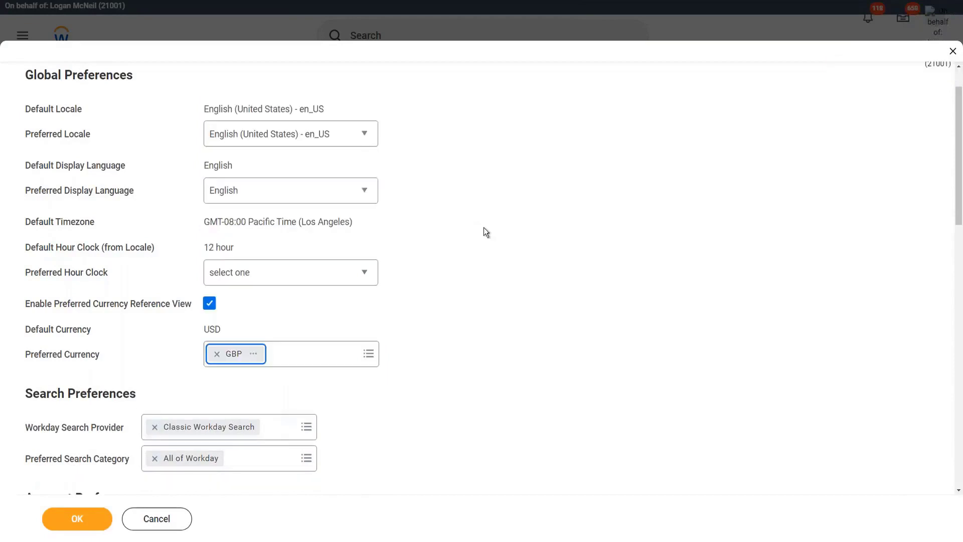
click(168, 524)
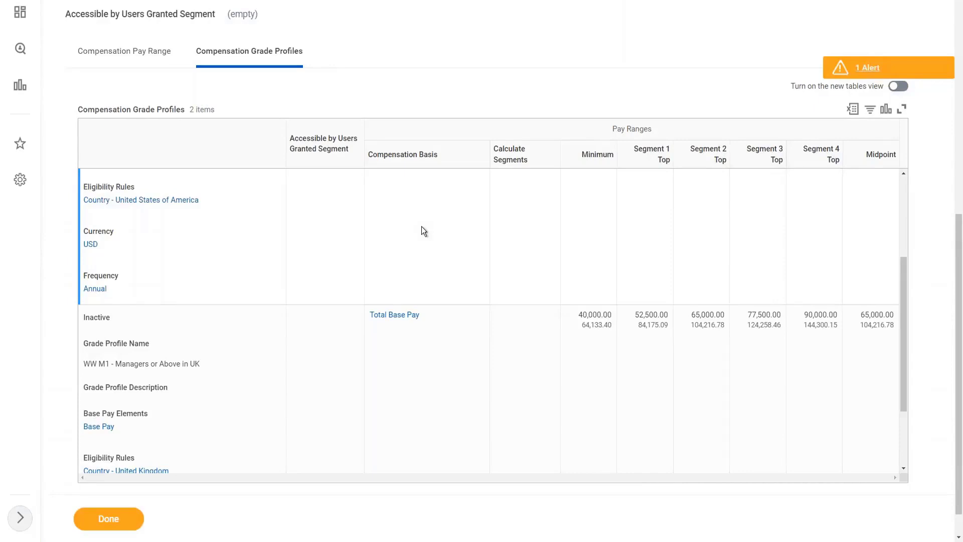
scroll(613, 226, up, 3)
scroll(602, 241, up, 3)
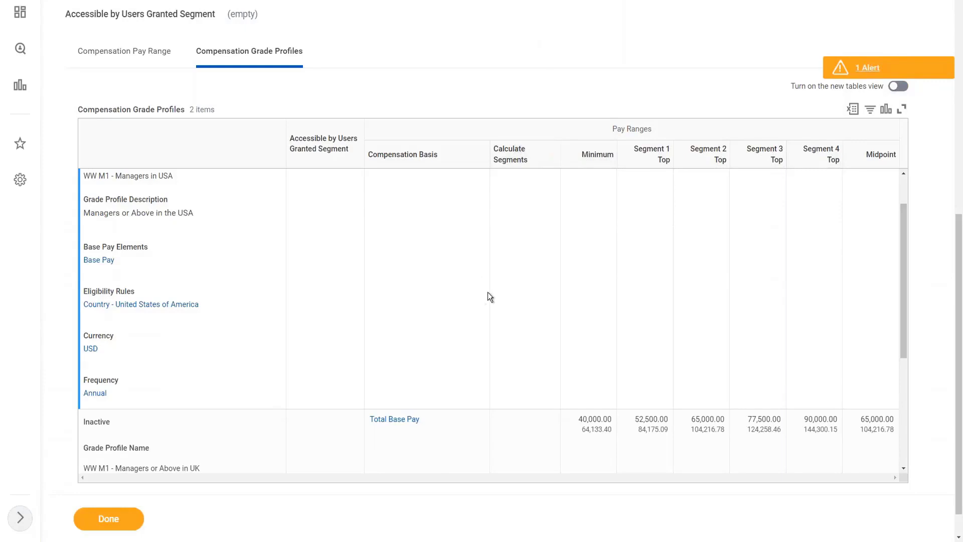
scroll(487, 292, down, 3)
scroll(487, 292, down, 3)
scroll(487, 292, up, 3)
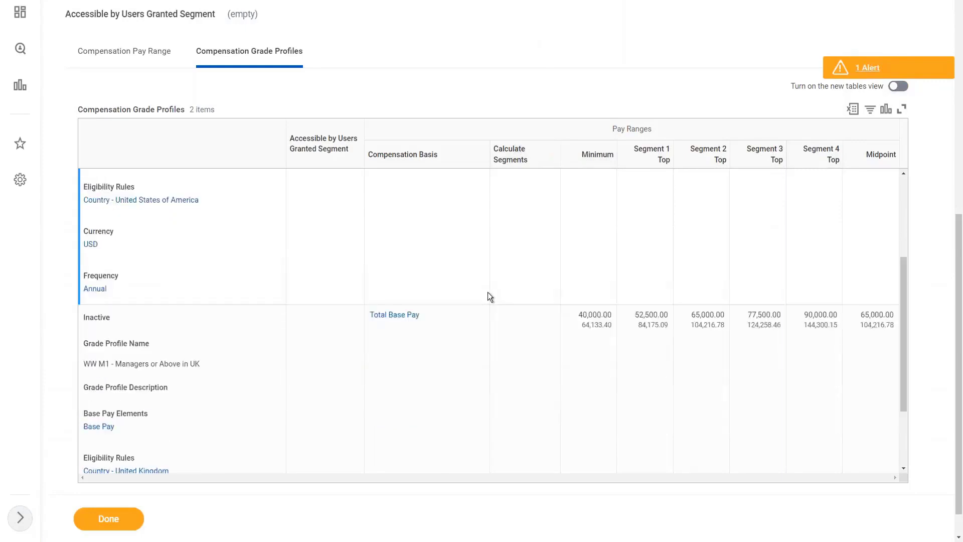
scroll(487, 293, up, 3)
scroll(488, 292, up, 3)
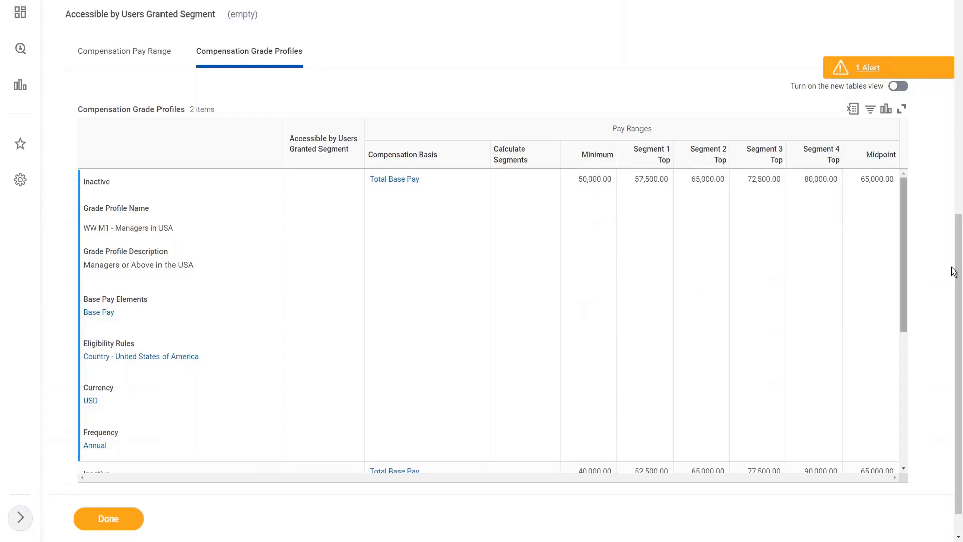
scroll(684, 310, down, 1)
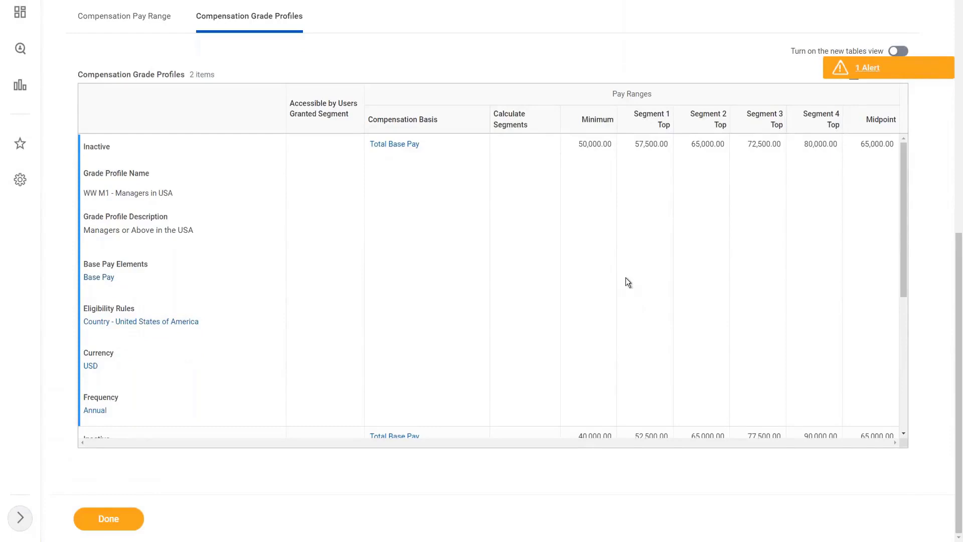
Copy the WW_Managers or Above grade name from the page header link.
click(639, 262)
scroll(639, 262, down, 4)
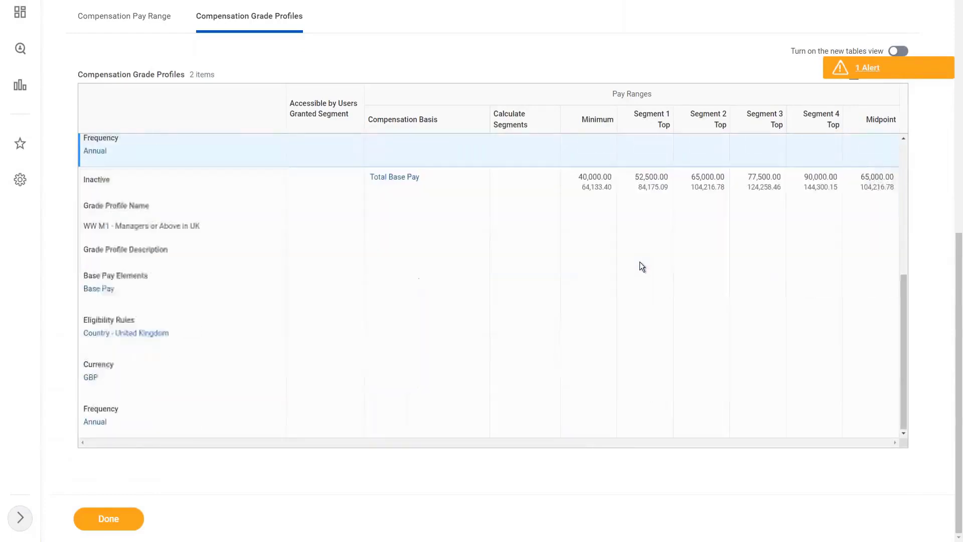
scroll(639, 262, up, 2)
scroll(640, 262, up, 2)
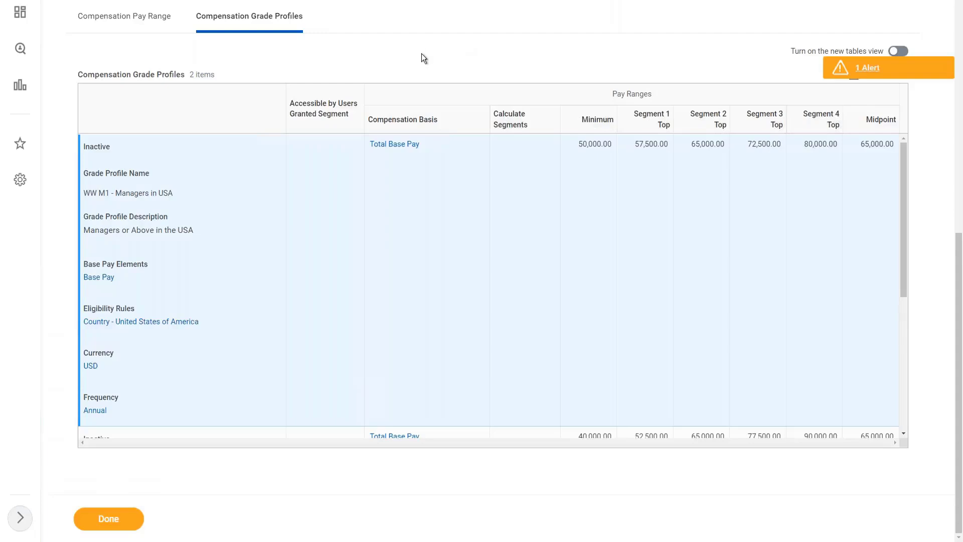
scroll(324, 264, down, 5)
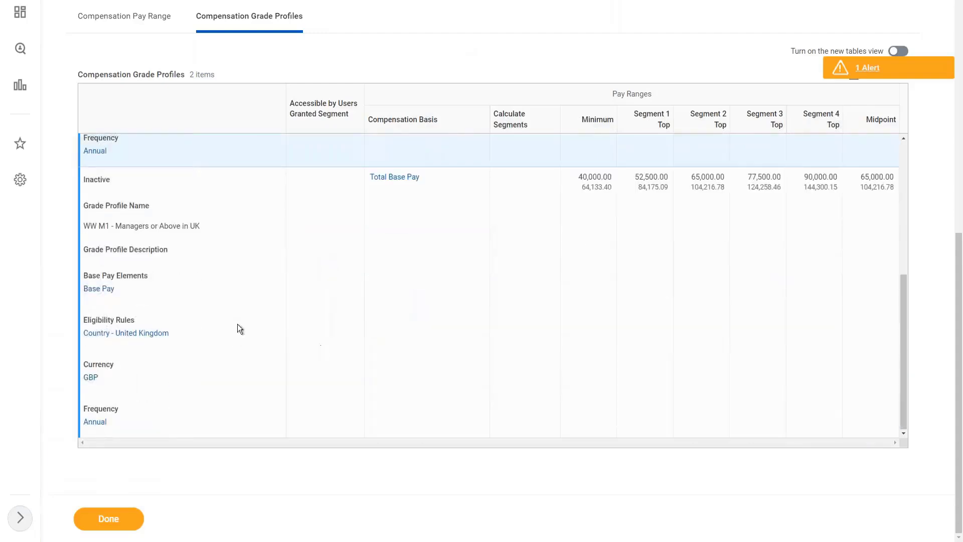
scroll(224, 330, up, 5)
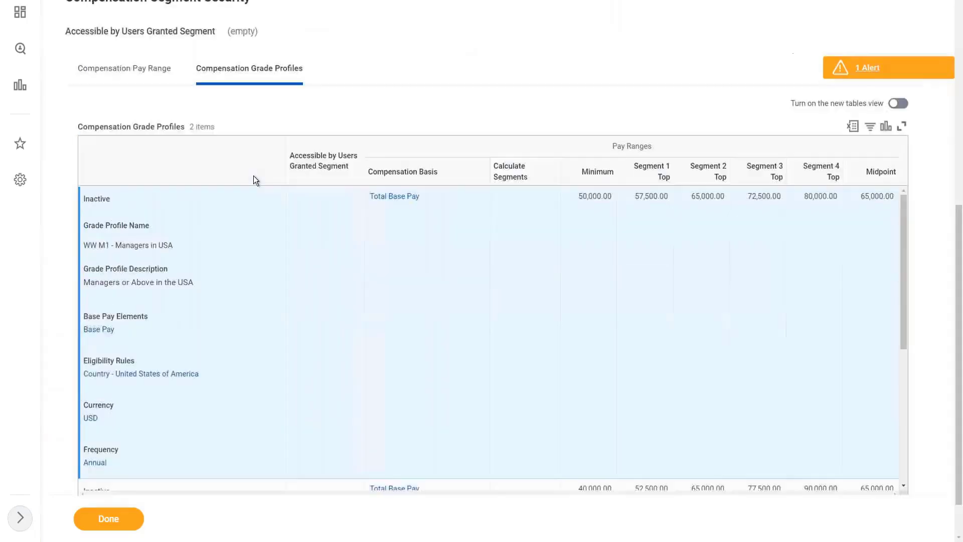
scroll(253, 176, up, 5)
scroll(321, 127, up, 5)
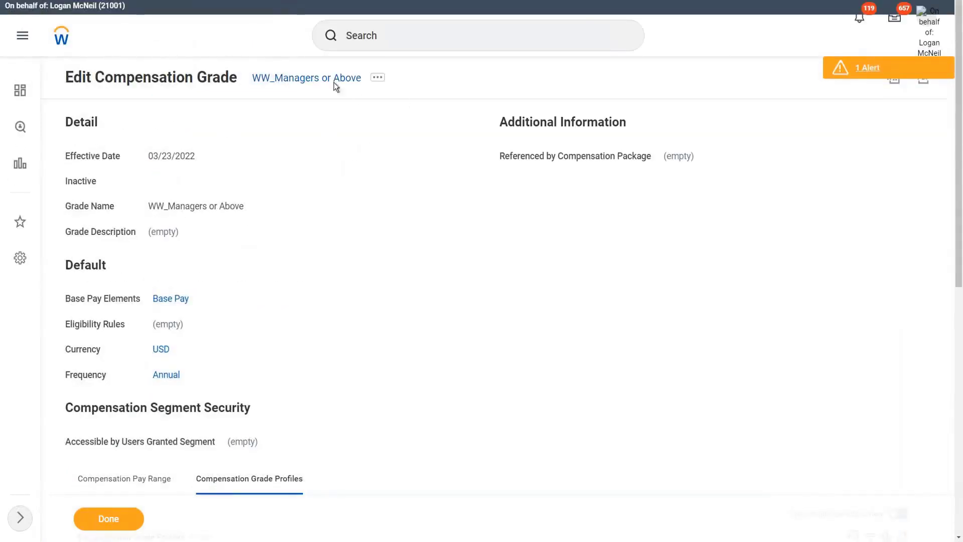
scroll(322, 79, down, 1)
right_click(305, 66)
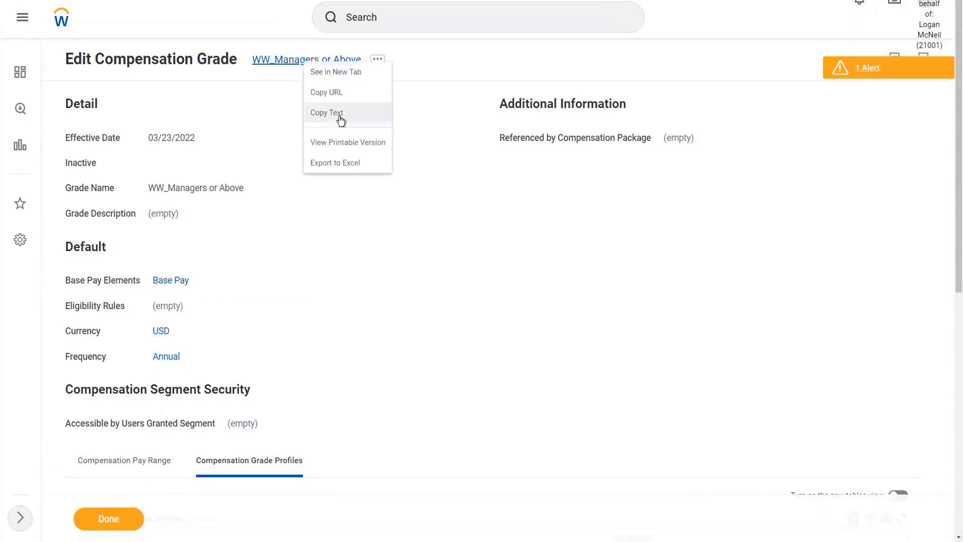
click(342, 118)
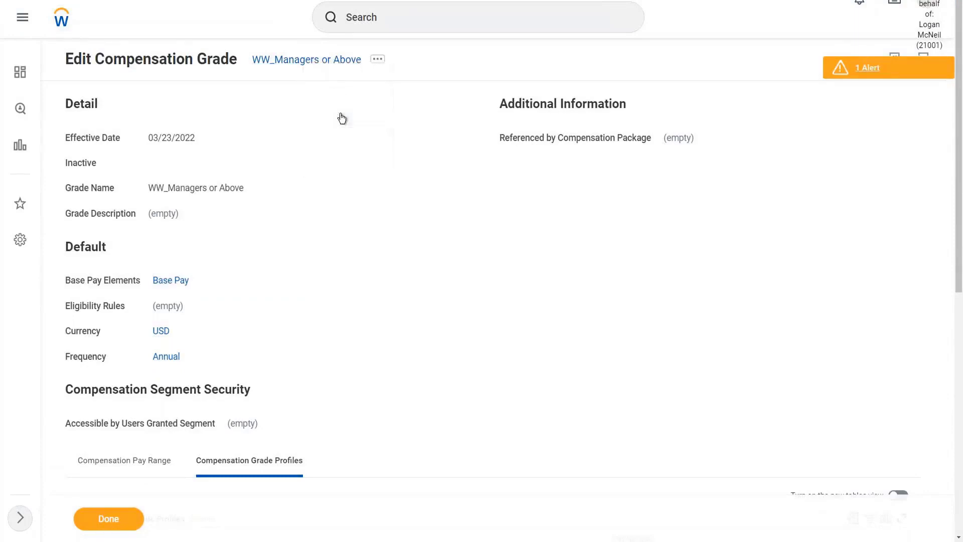
Start Edit Job Profile for 64635 - WW_Chief Executive Officer and confirm.
click(394, 23)
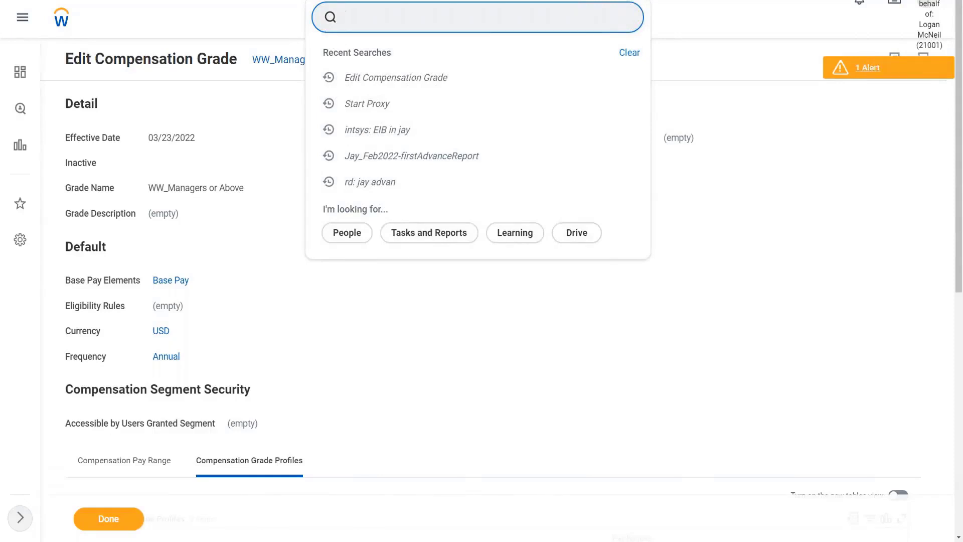
text(edit job )
text(profile)
click(391, 56)
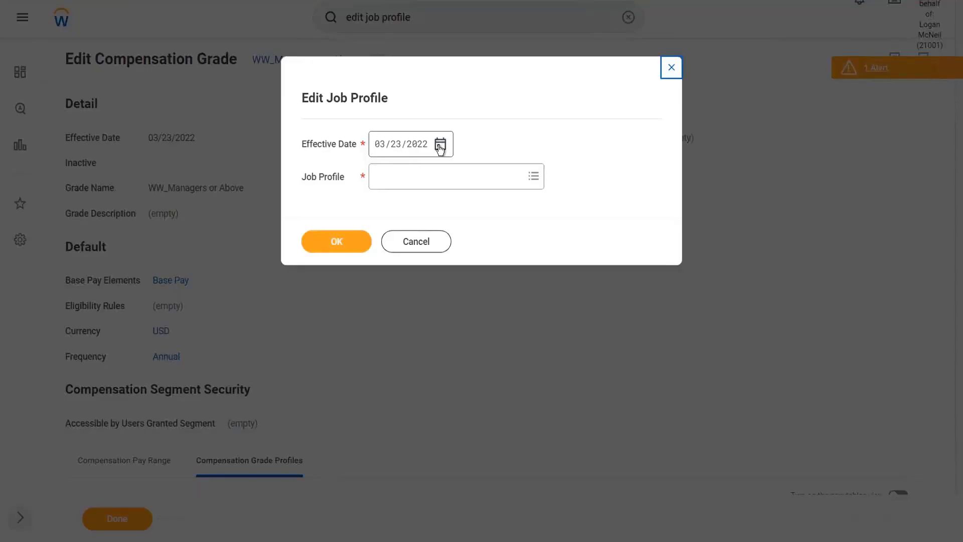
click(399, 176)
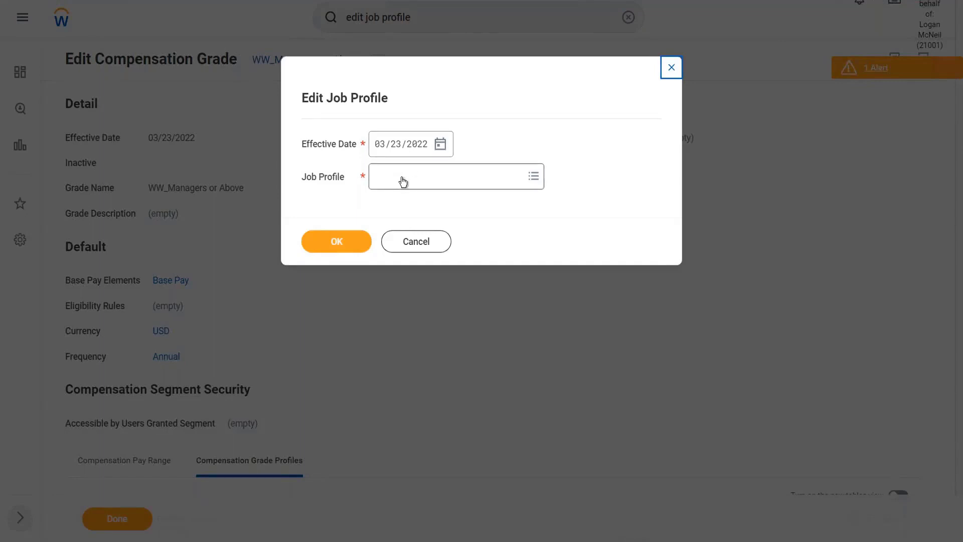
text(ww)
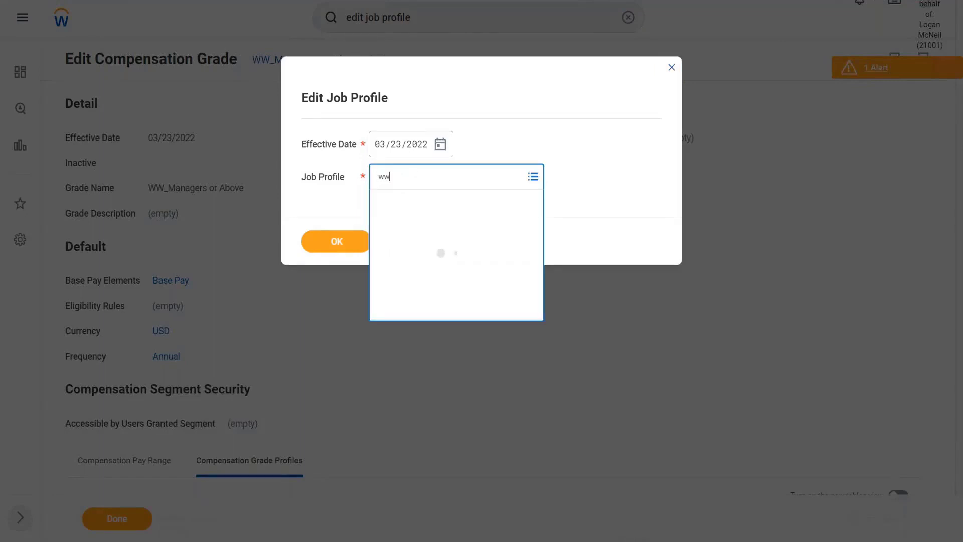
text(_)
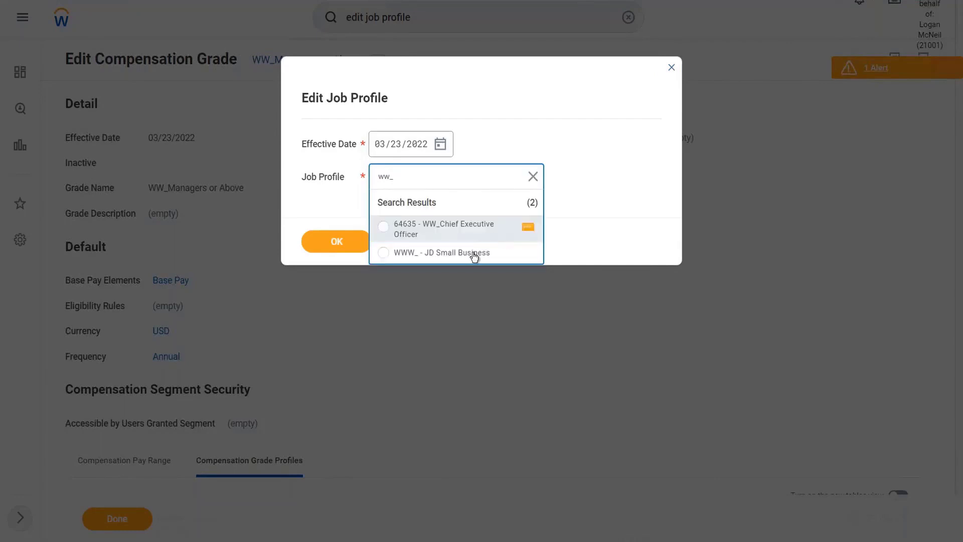
click(459, 229)
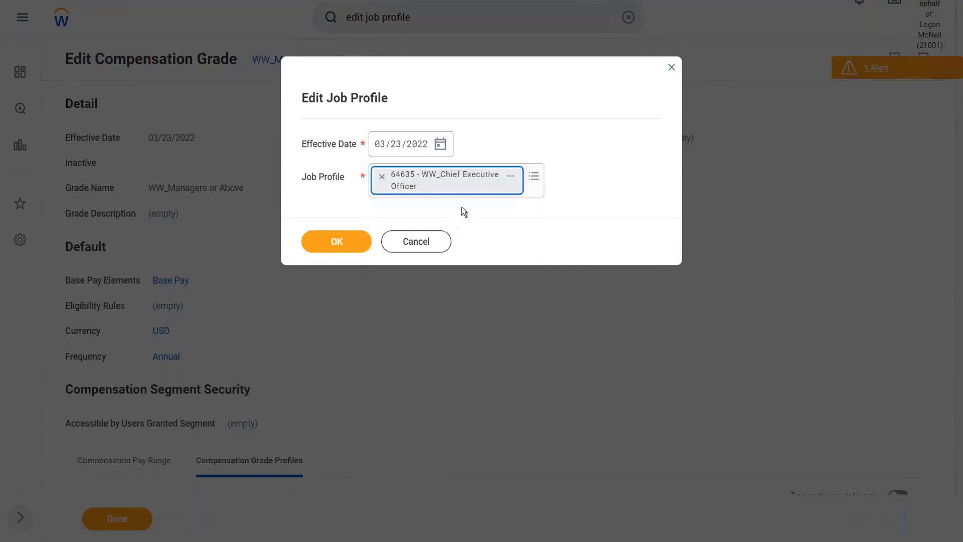
click(349, 239)
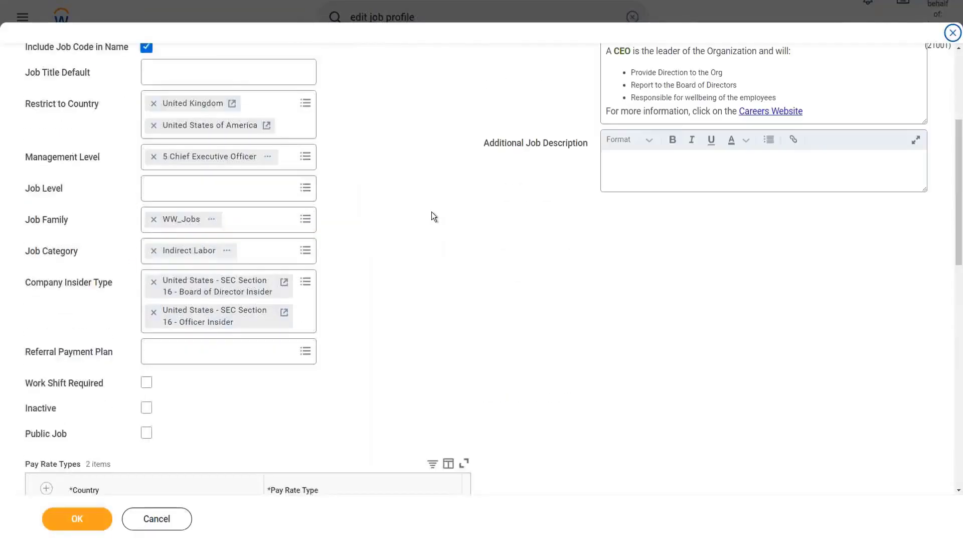
scroll(431, 211, down, 5)
scroll(432, 211, down, 5)
scroll(431, 216, down, 3)
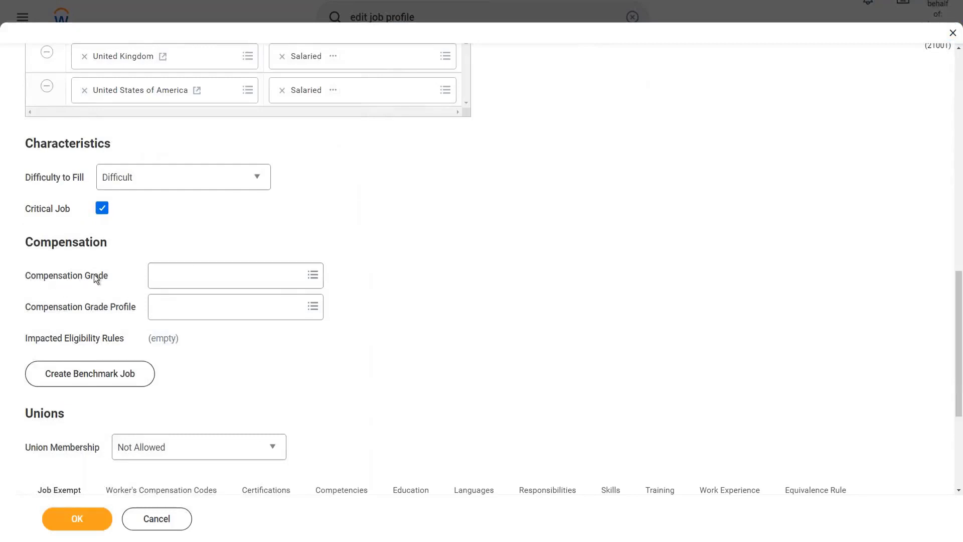
Set the CEO job profile's compensation grade to WW_Managers or Above.
drag(28, 275, 98, 275)
click(114, 275)
click(227, 275)
text(ww_)
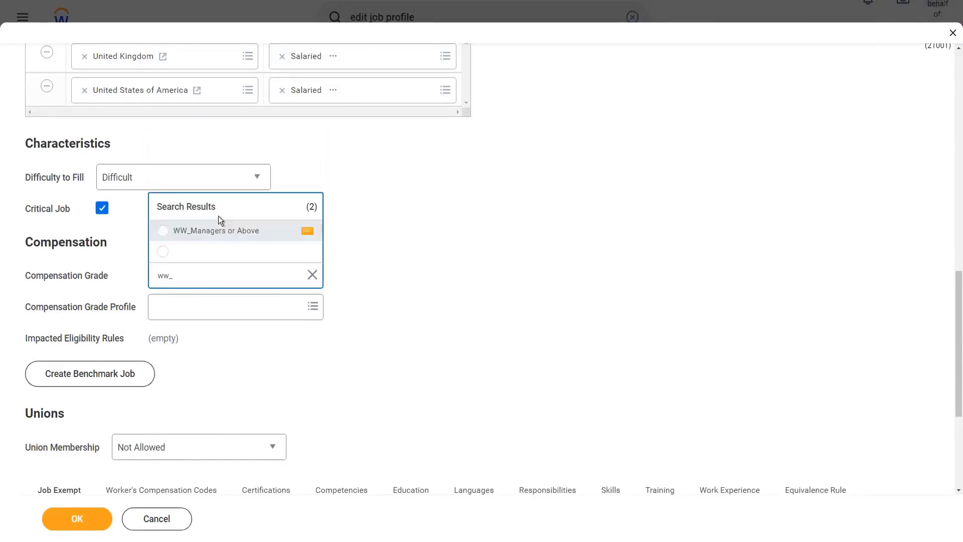
click(216, 230)
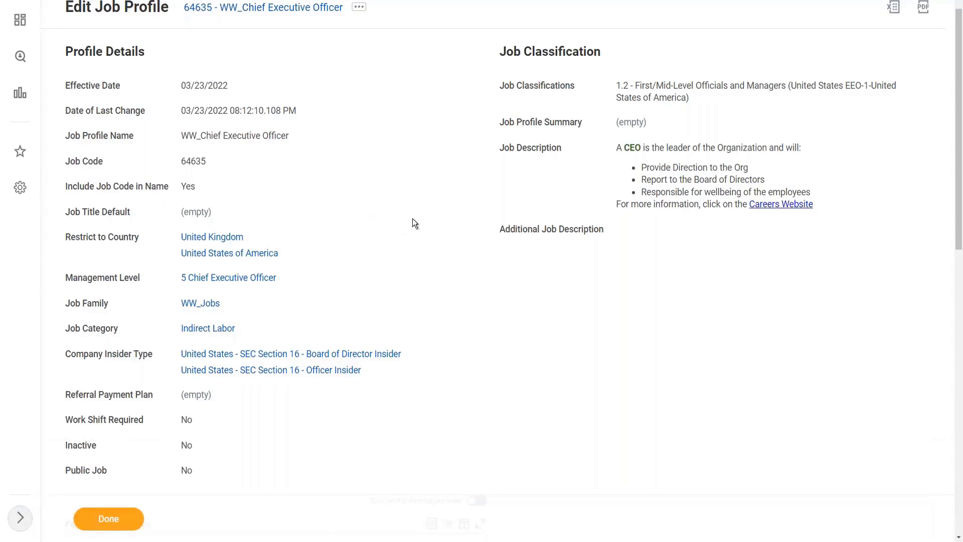
scroll(412, 223, down, 1)
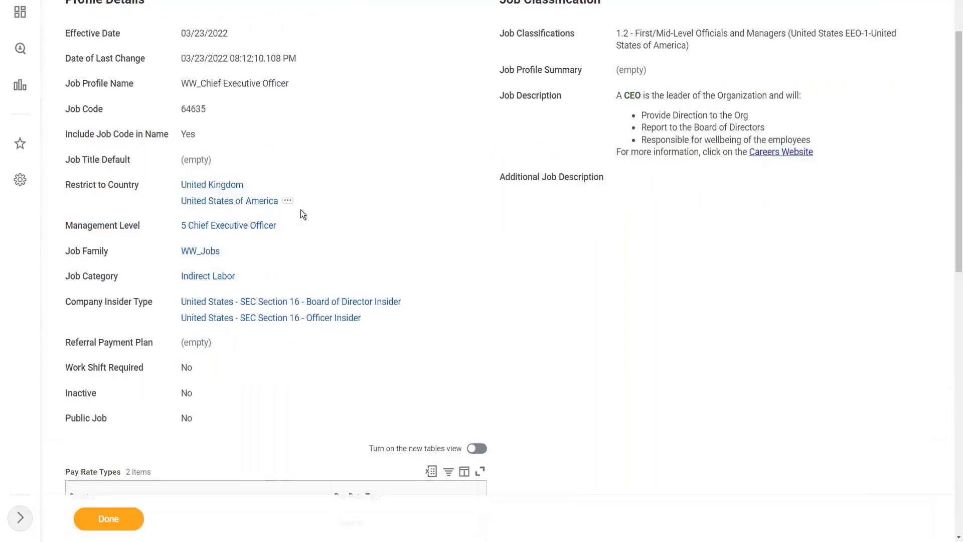
scroll(499, 219, down, 3)
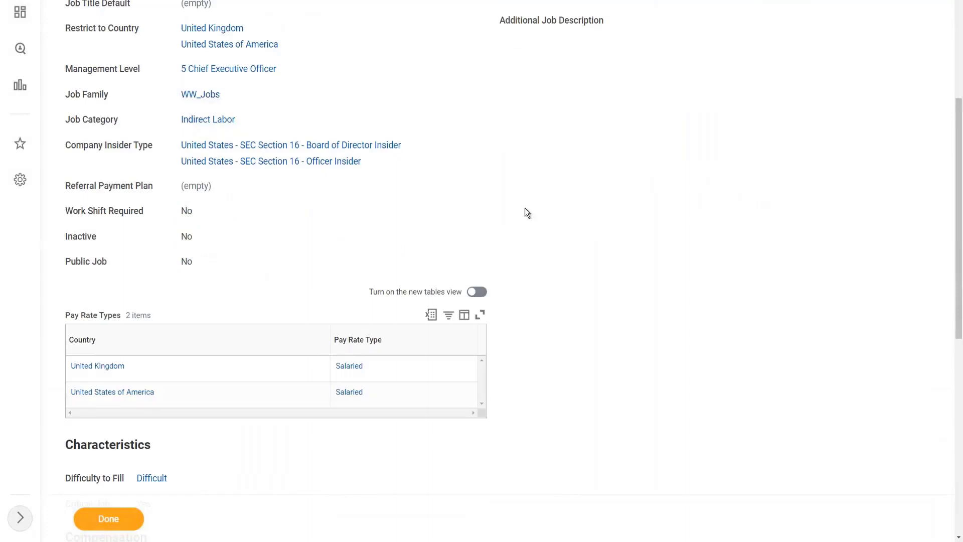
scroll(524, 208, down, 1)
scroll(524, 207, down, 3)
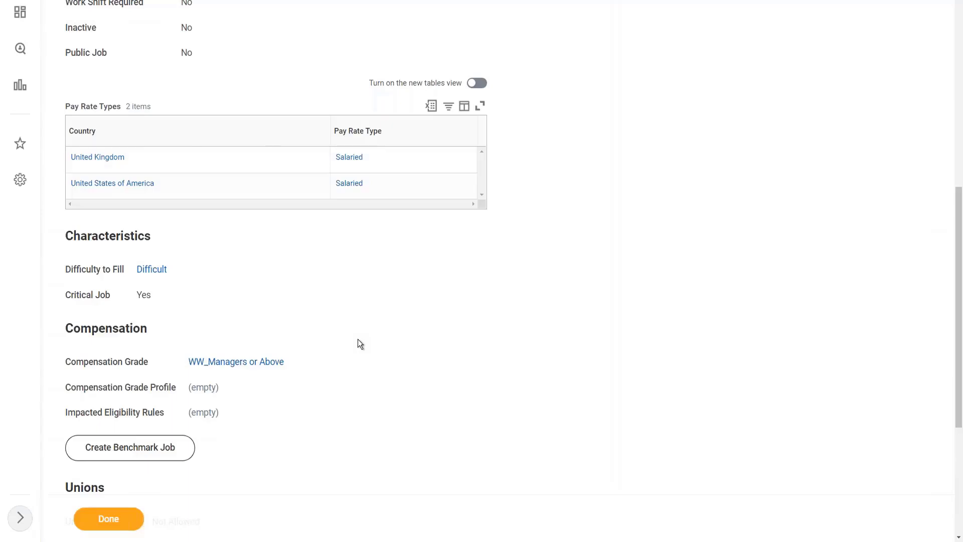
scroll(357, 339, up, 10)
Re-edit the CEO profile, adding WW M1 - Managers in USA and WW M1 - Managers or Above in UK.
click(360, 60)
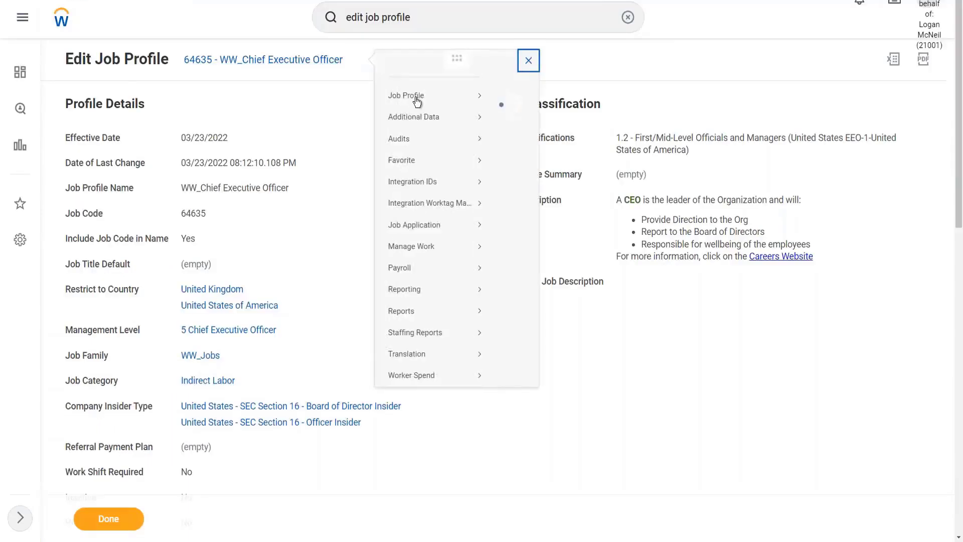
mouse_move(406, 96)
click(513, 126)
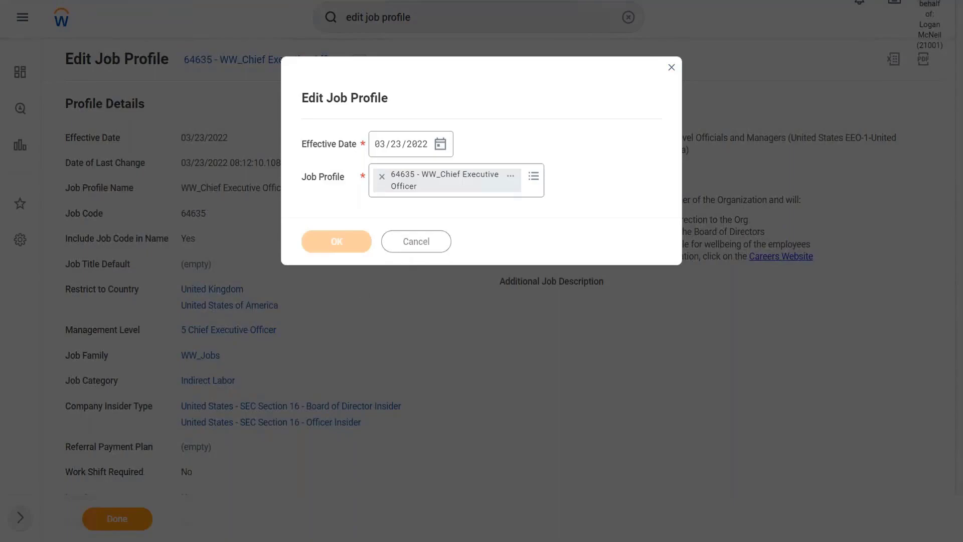
scroll(440, 276, down, 5)
scroll(441, 277, down, 3)
scroll(539, 290, down, 3)
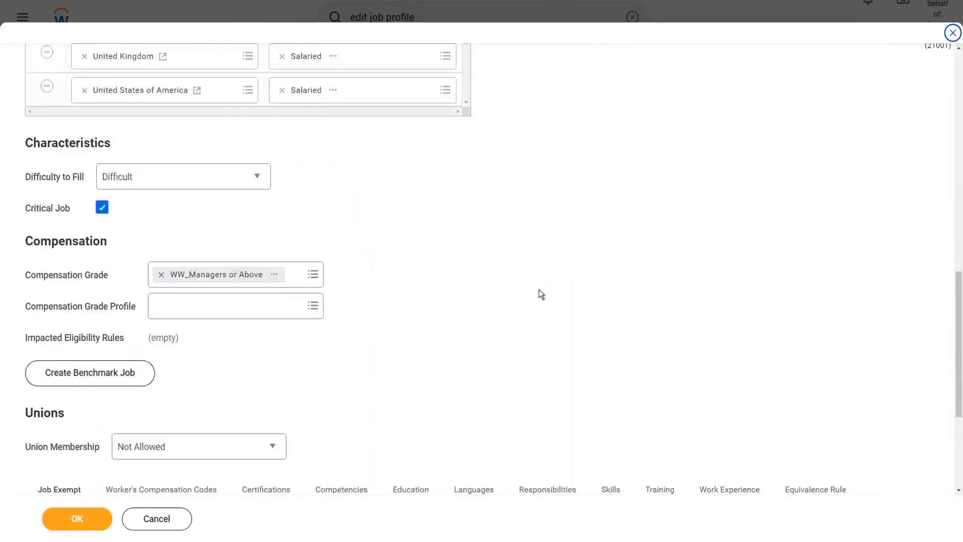
click(313, 306)
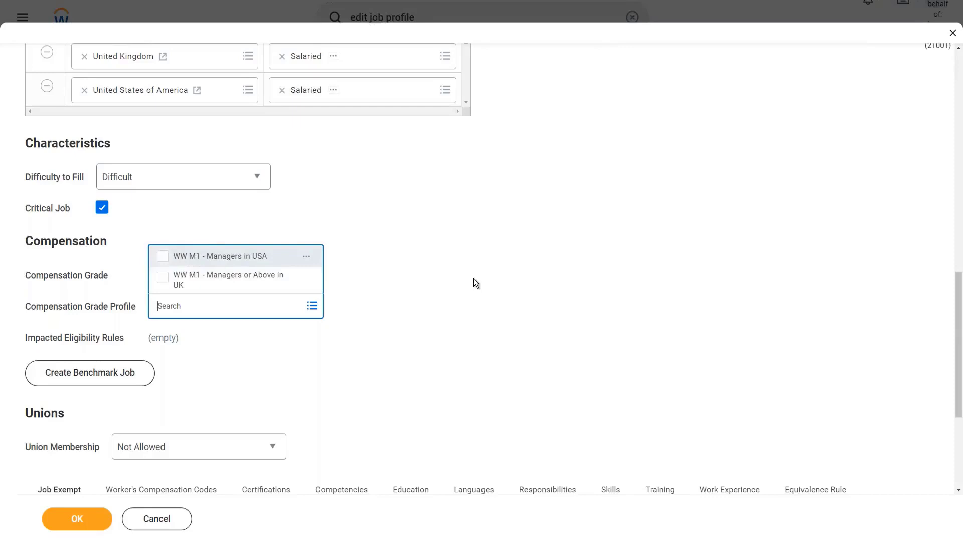
key(Return)
click(442, 270)
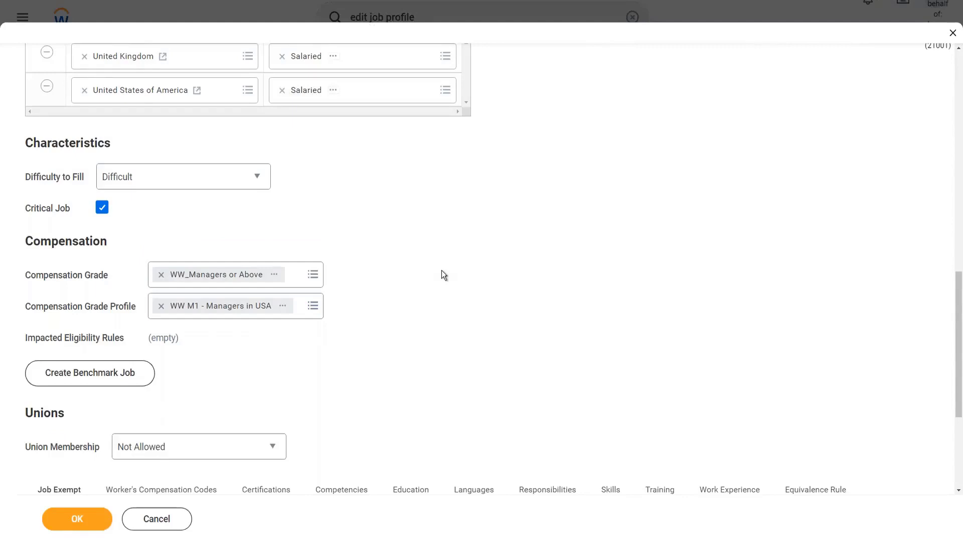
click(313, 308)
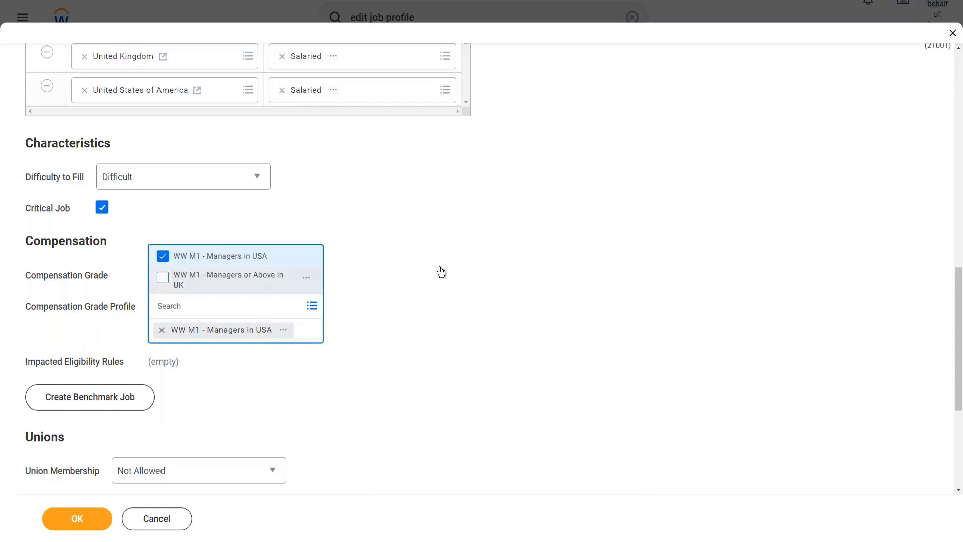
click(162, 279)
click(440, 271)
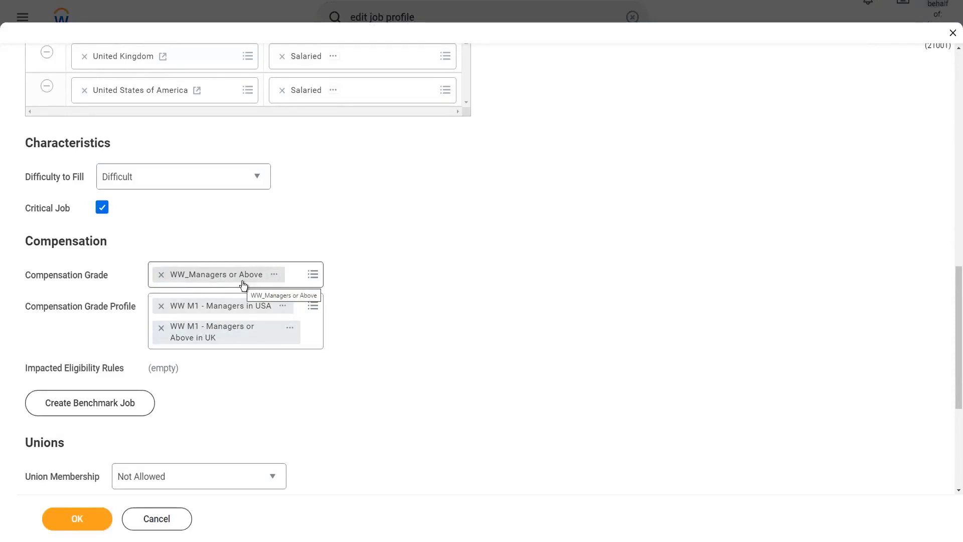
Clear the compensation grade and its profiles, then search for a grade again.
click(161, 275)
click(163, 308)
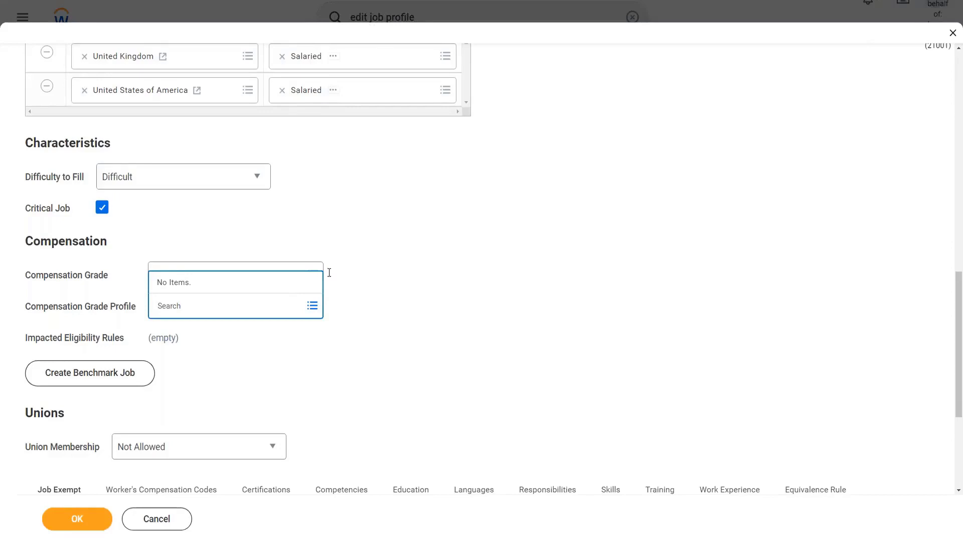
click(345, 263)
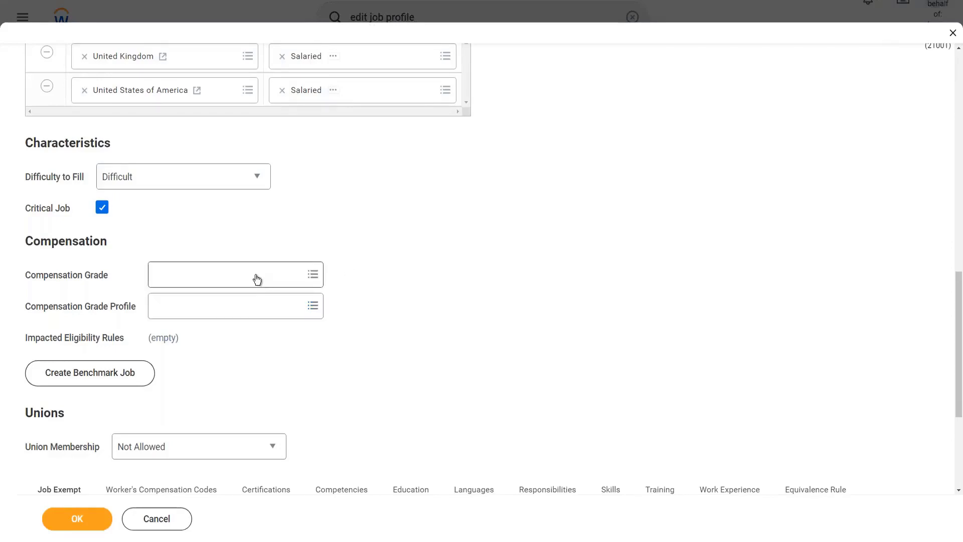
click(257, 279)
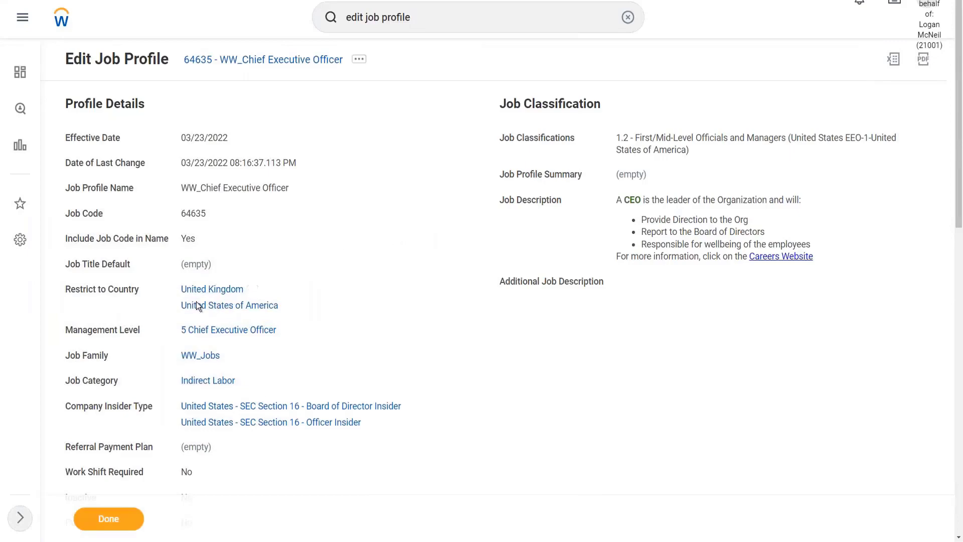
scroll(464, 296, down, 2)
scroll(464, 296, down, 2)
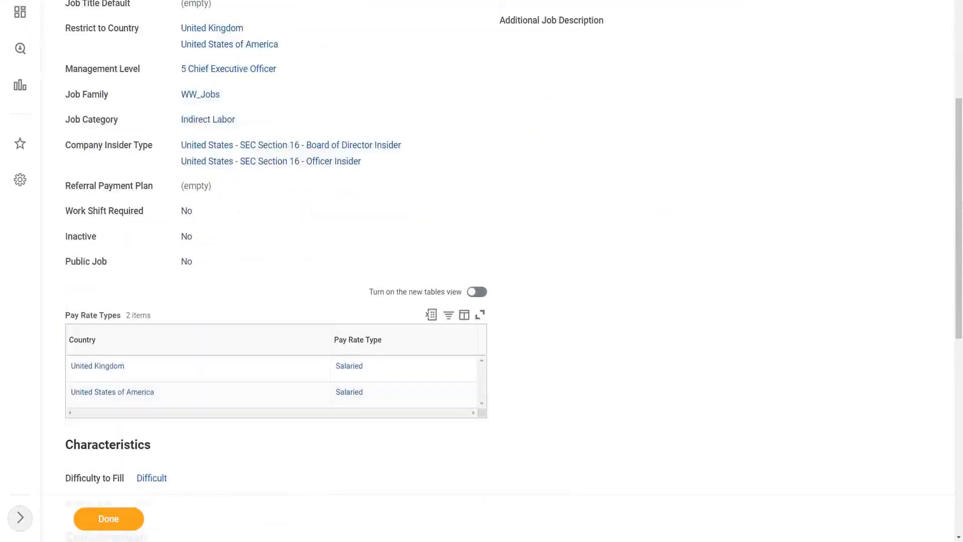
scroll(345, 308, down, 2)
scroll(333, 350, down, 1)
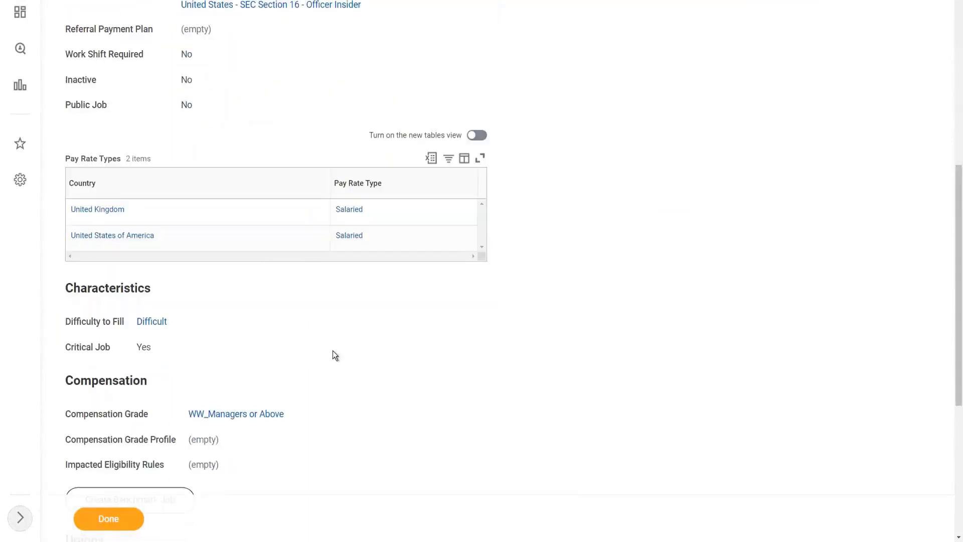
scroll(335, 347, down, 1)
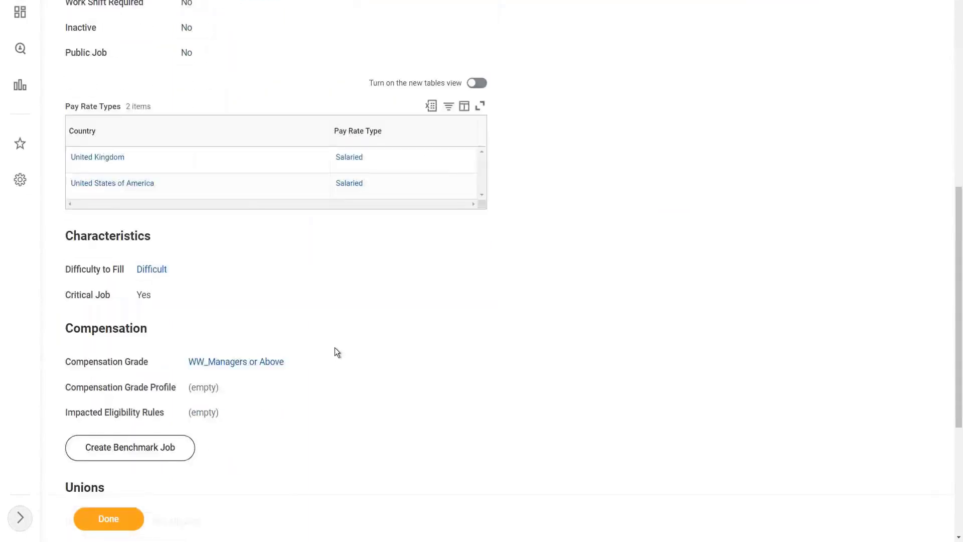
scroll(335, 347, down, 1)
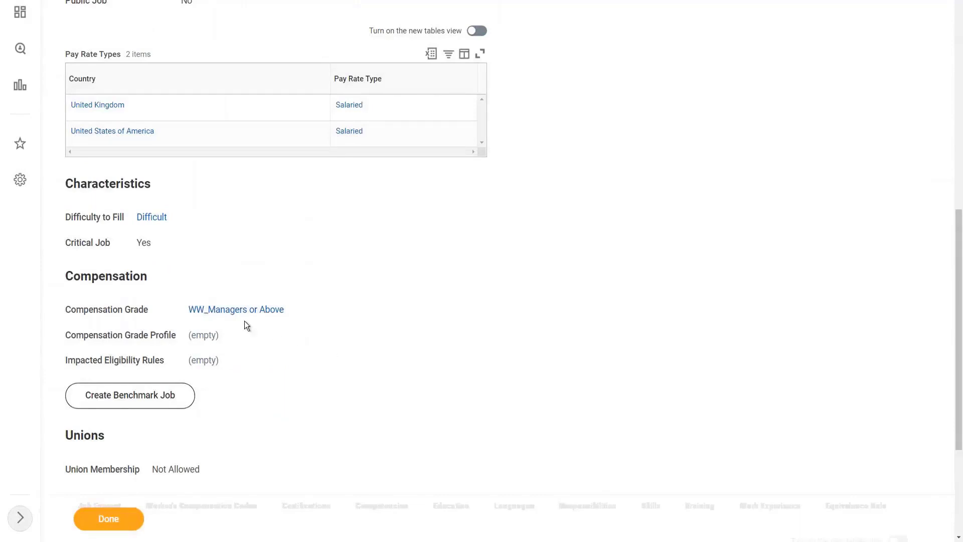